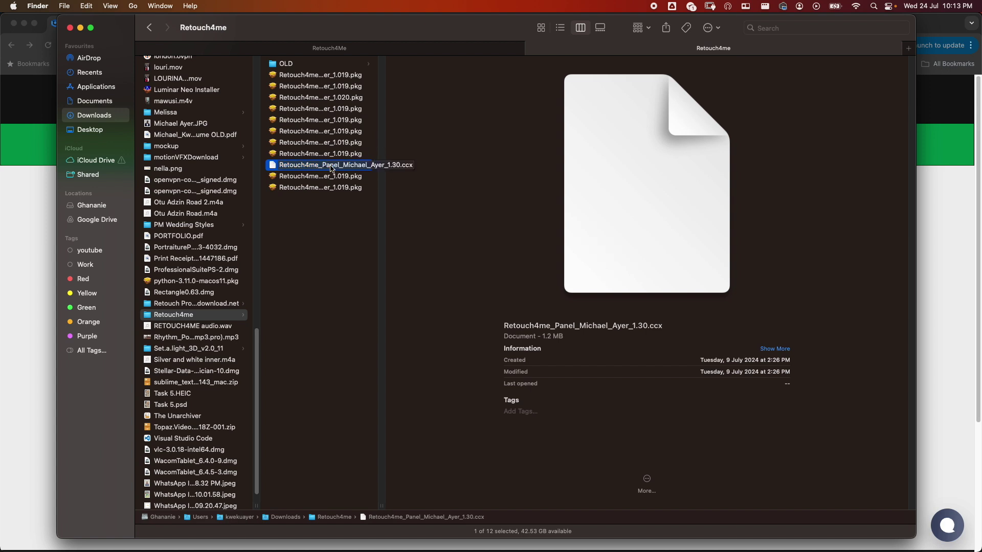
Extract the Retouch4me Panel 1.30 .ccx file with Archive Utility and switch to the other Retouch4Me folder.
{"action": "right_click", "coordinate": [330, 168]}
{"action": "mouse_move", "coordinate": [510, 184]}
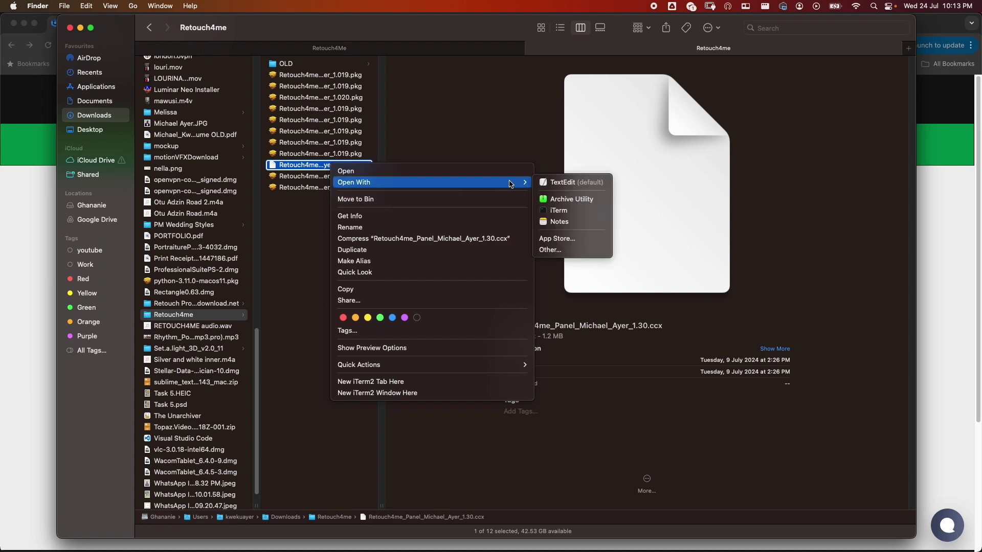
{"action": "left_click", "coordinate": [581, 203]}
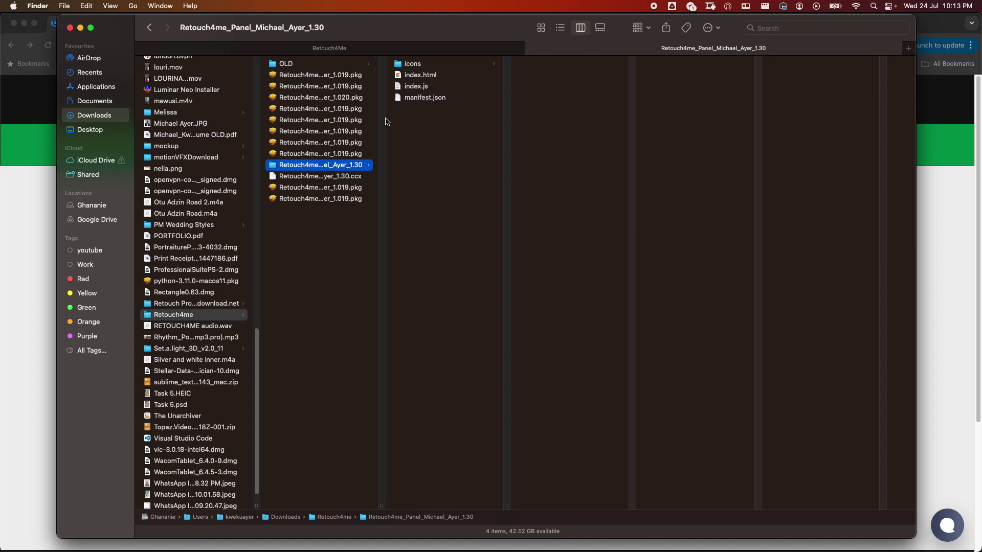
{"action": "left_click", "coordinate": [392, 53]}
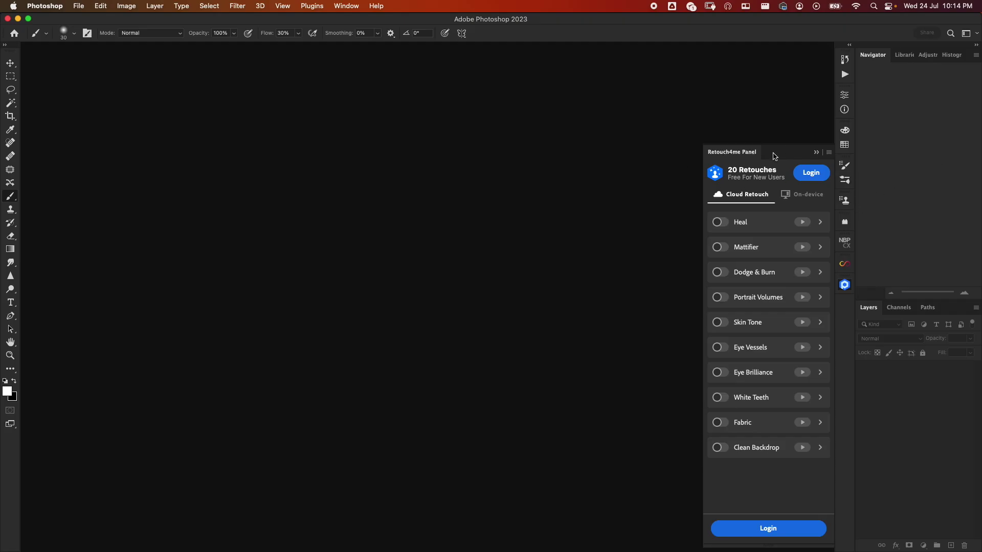
In Photoshop, collapse the Retouch4me Panel and reopen it from the installed plugins.
{"action": "left_click", "coordinate": [845, 285]}
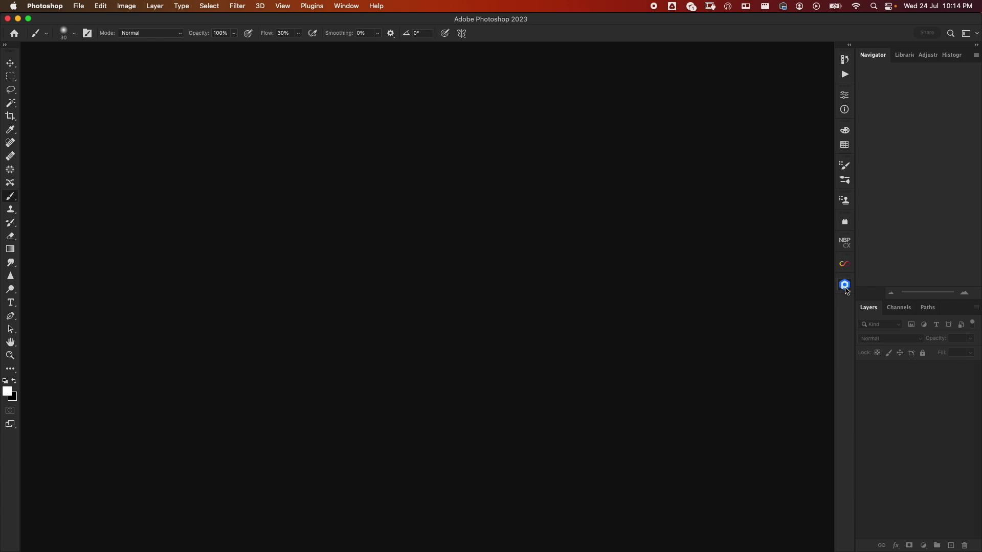
{"action": "left_click", "coordinate": [304, 6]}
{"action": "mouse_move", "coordinate": [364, 38]}
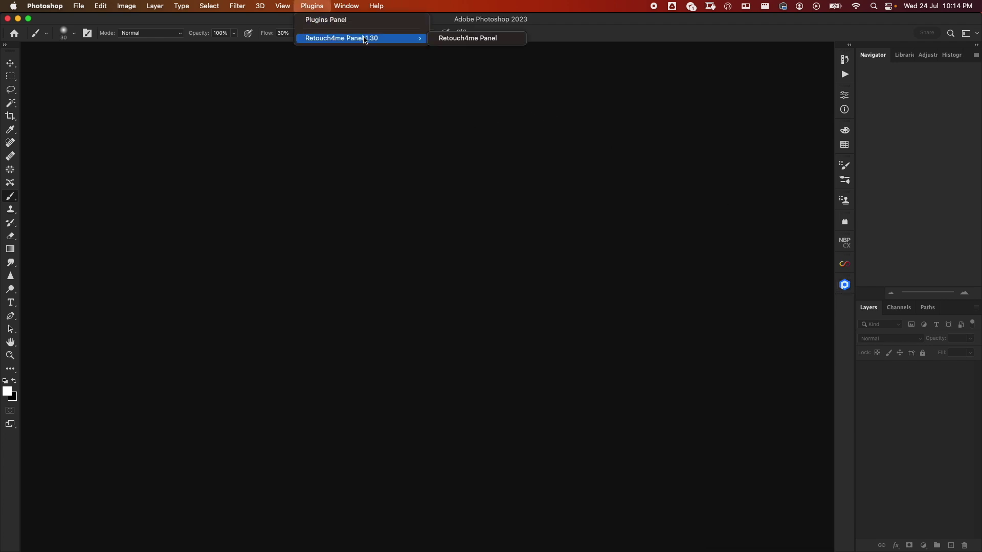
{"action": "left_click", "coordinate": [478, 40]}
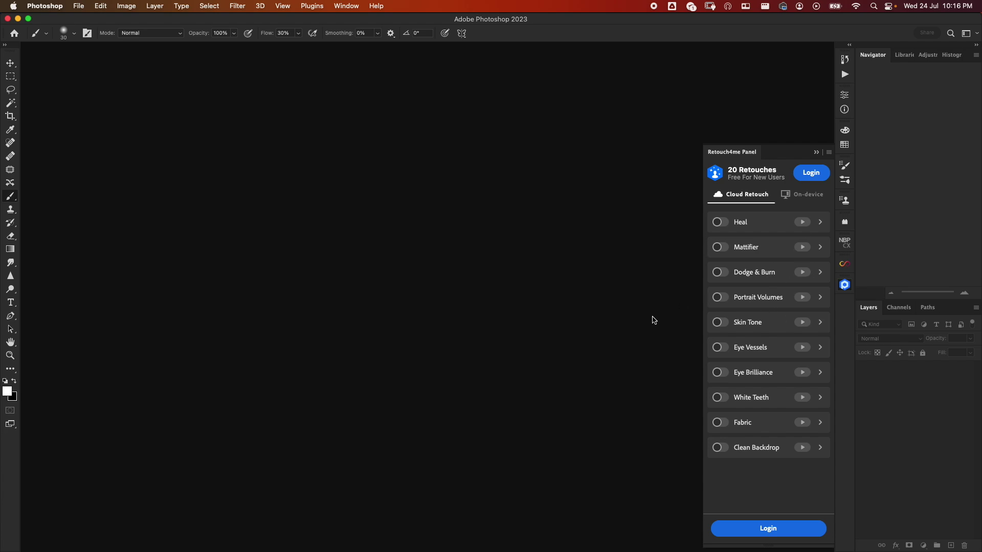
Switch to Capture One and send Personal Projects0499.NEF to Photoshop for editing as an uncompressed 8-bit TIFF with the sRGB profile.
{"action": "key", "text": "ctrl+Up"}
{"action": "left_click", "coordinate": [668, 375]}
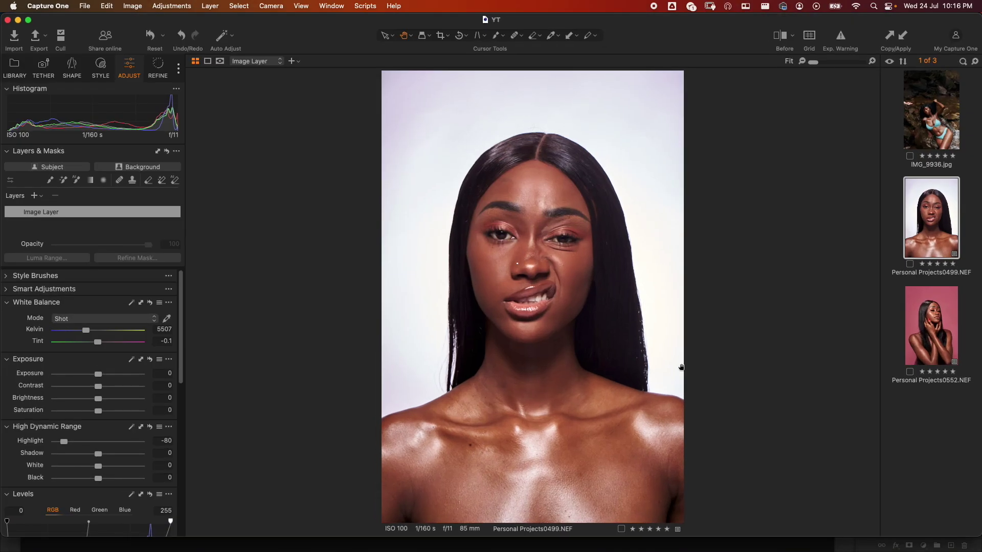
{"action": "right_click", "coordinate": [922, 227]}
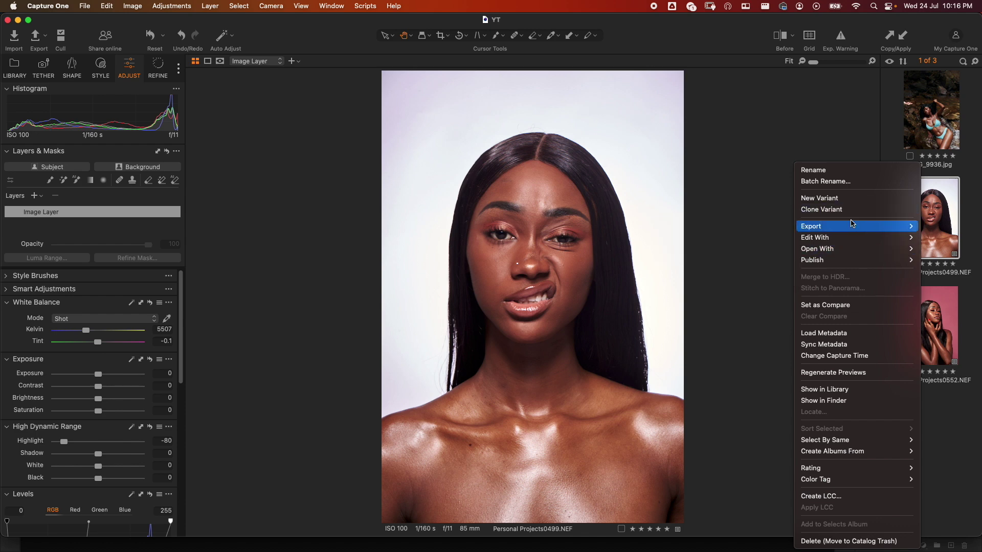
{"action": "mouse_move", "coordinate": [822, 236]}
{"action": "left_click", "coordinate": [789, 239]}
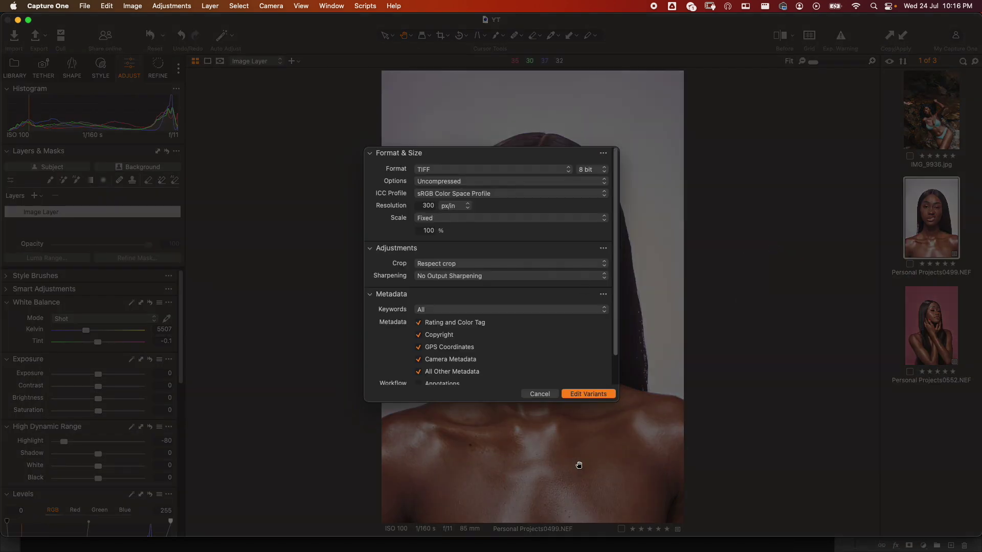
{"action": "left_click", "coordinate": [589, 394]}
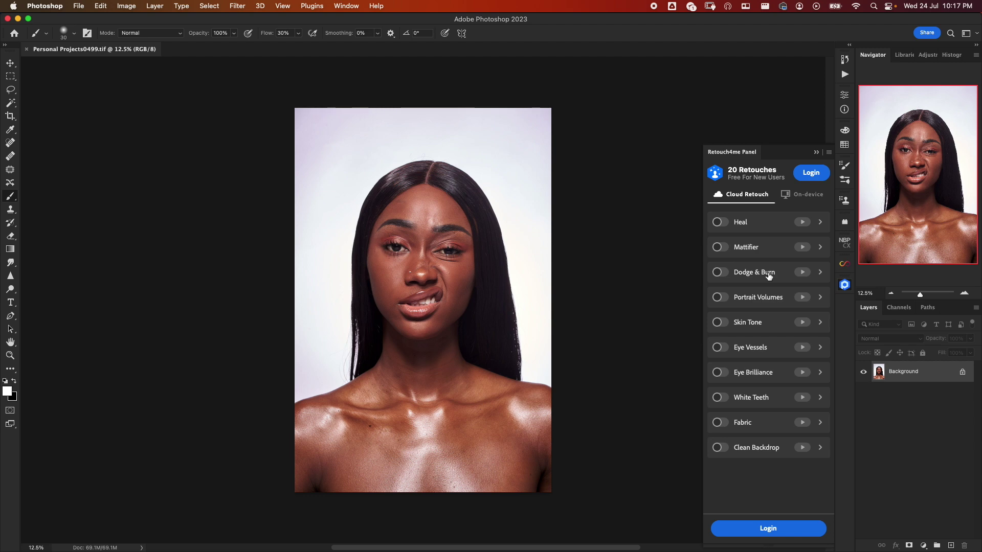
Enable the Heal and Dodge & Burn cloud retouches in the Retouch4me Panel.
{"action": "left_click", "coordinate": [721, 222]}
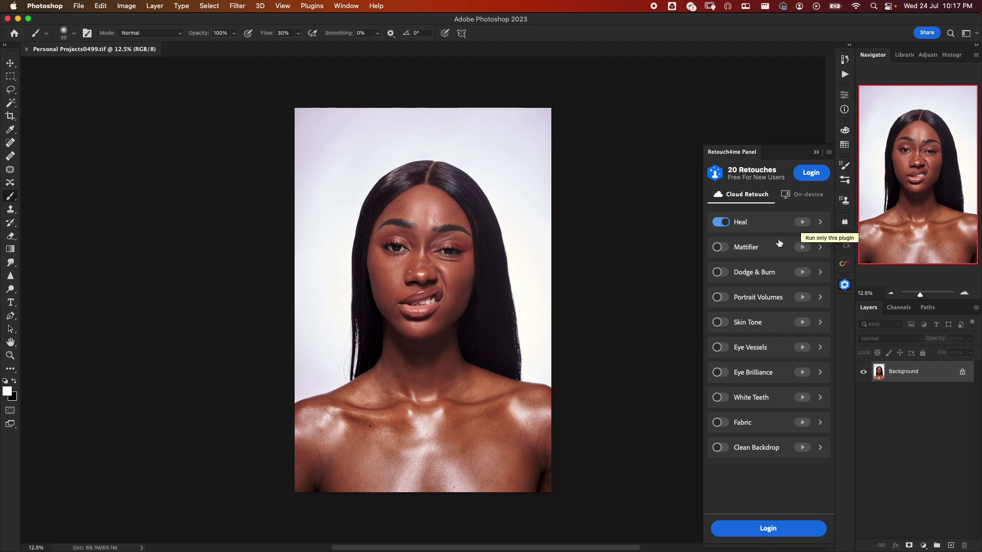
{"action": "left_click", "coordinate": [720, 276]}
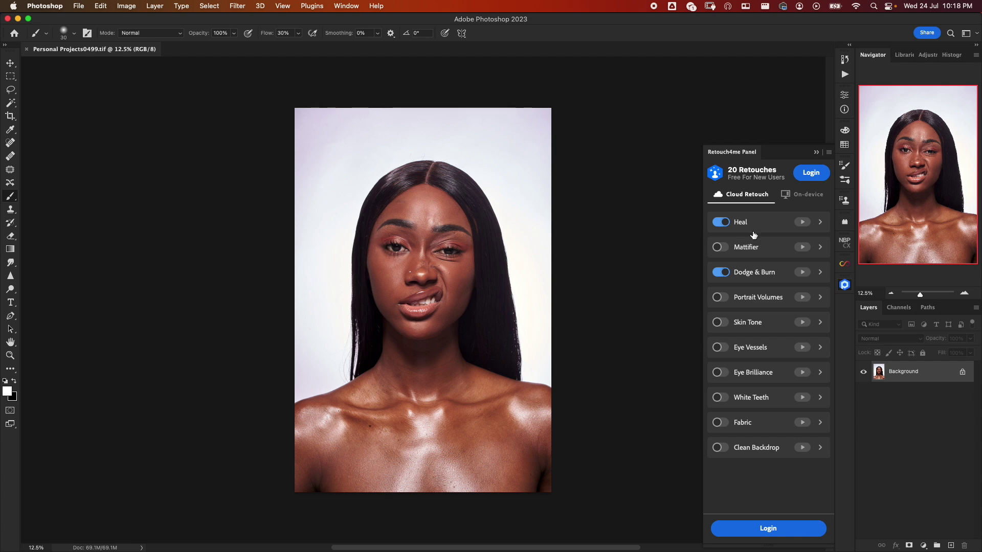
Examine the settings of Heal, Dodge & Burn, Portrait Volumes and Skin Tone, plus the on-device retouch list, ending on Cloud Retouch.
{"action": "left_click", "coordinate": [820, 222]}
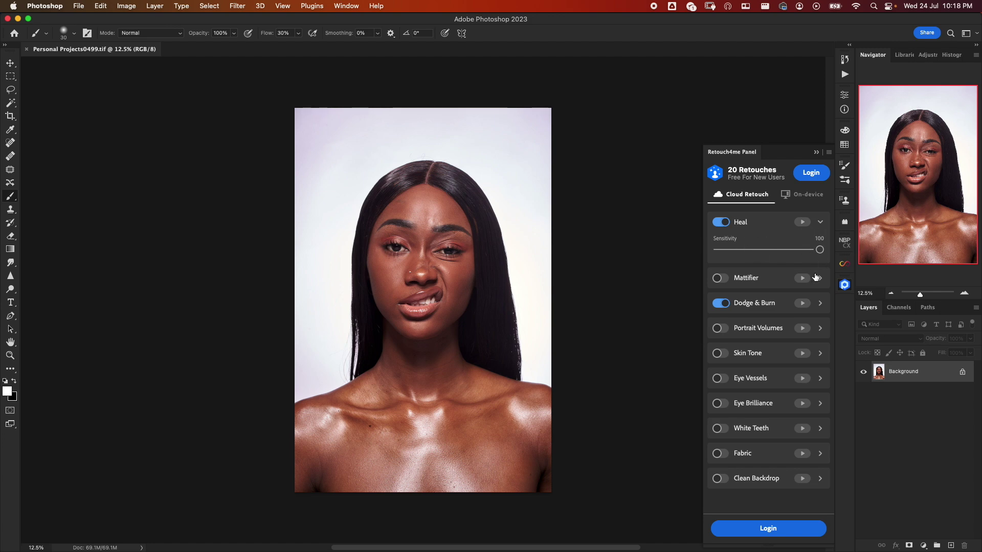
{"action": "left_click", "coordinate": [820, 223]}
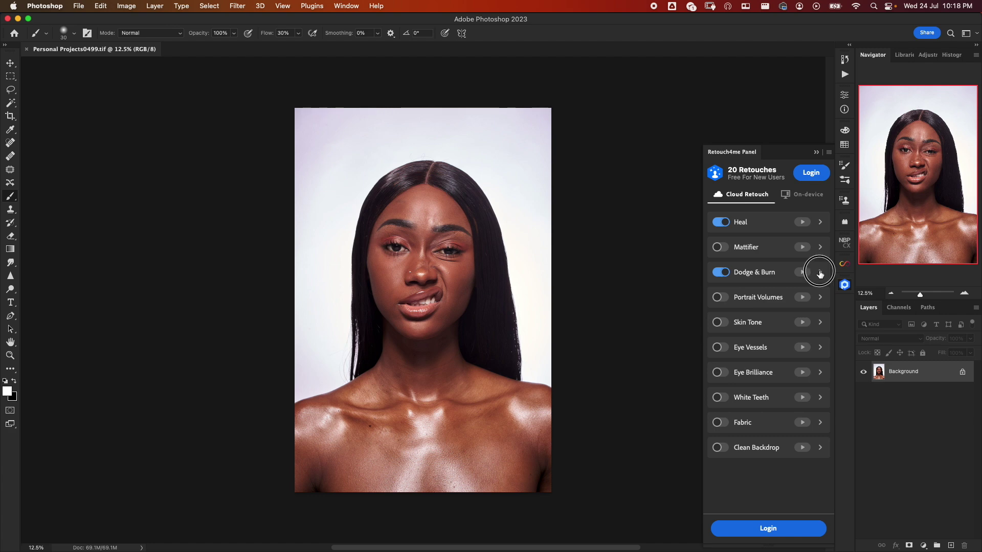
{"action": "left_click", "coordinate": [818, 273]}
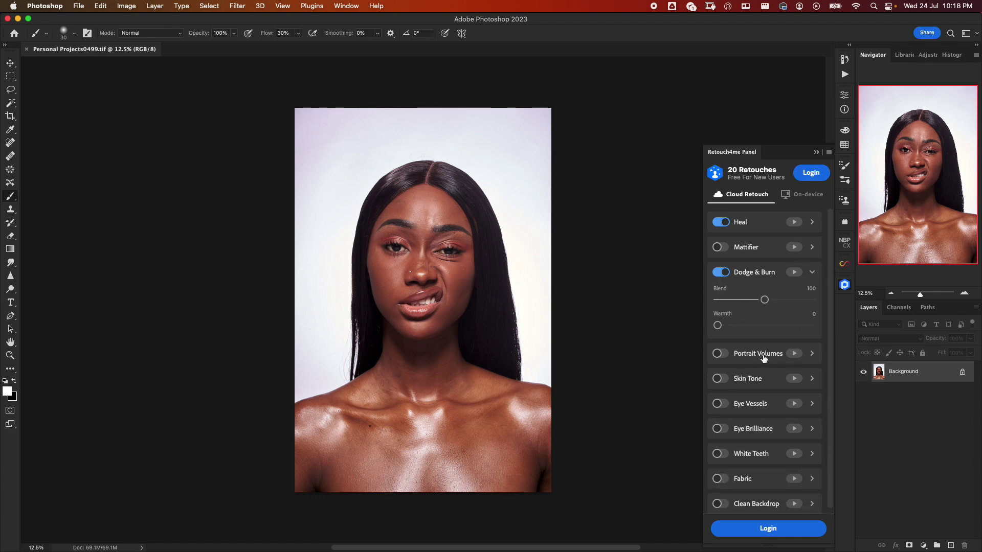
{"action": "left_click", "coordinate": [812, 354]}
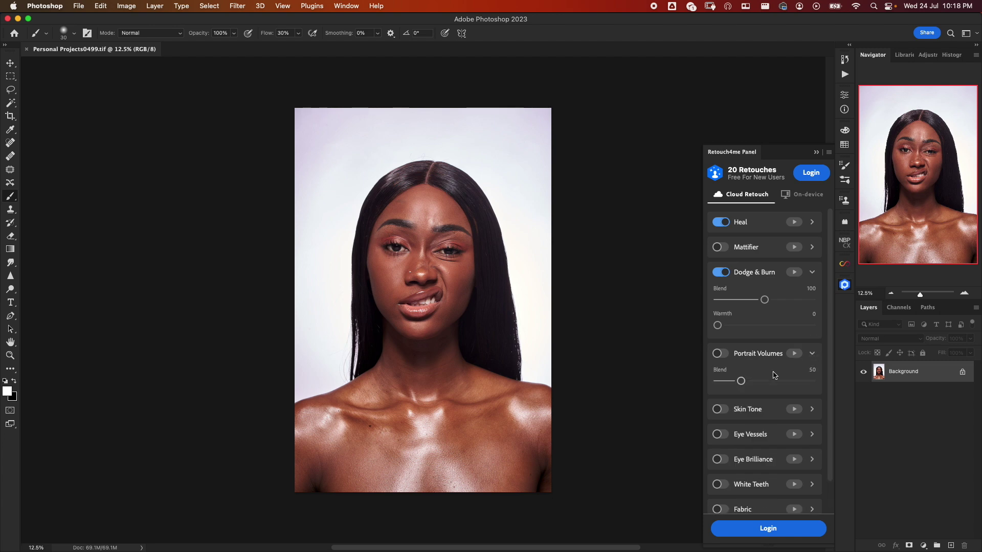
{"action": "left_click", "coordinate": [812, 355]}
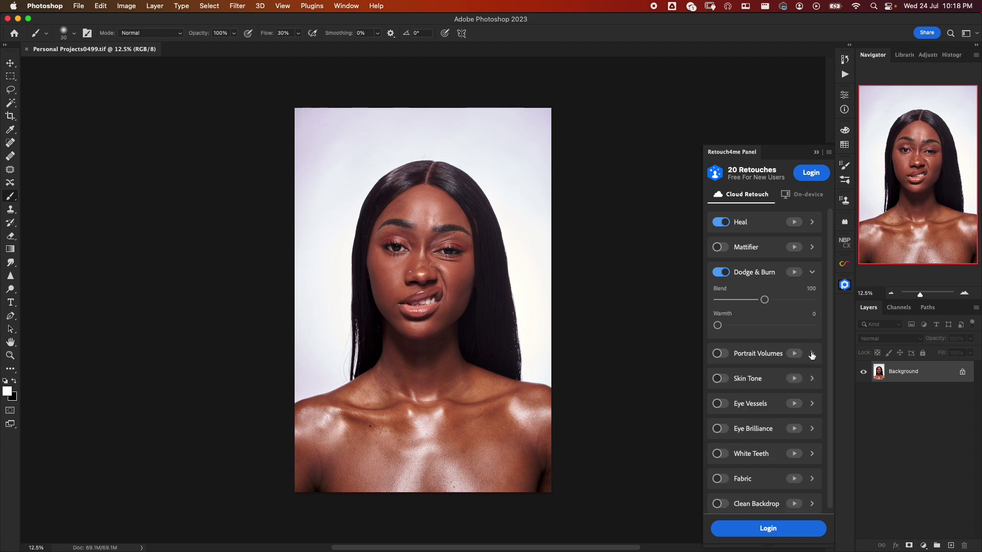
{"action": "left_click", "coordinate": [813, 380]}
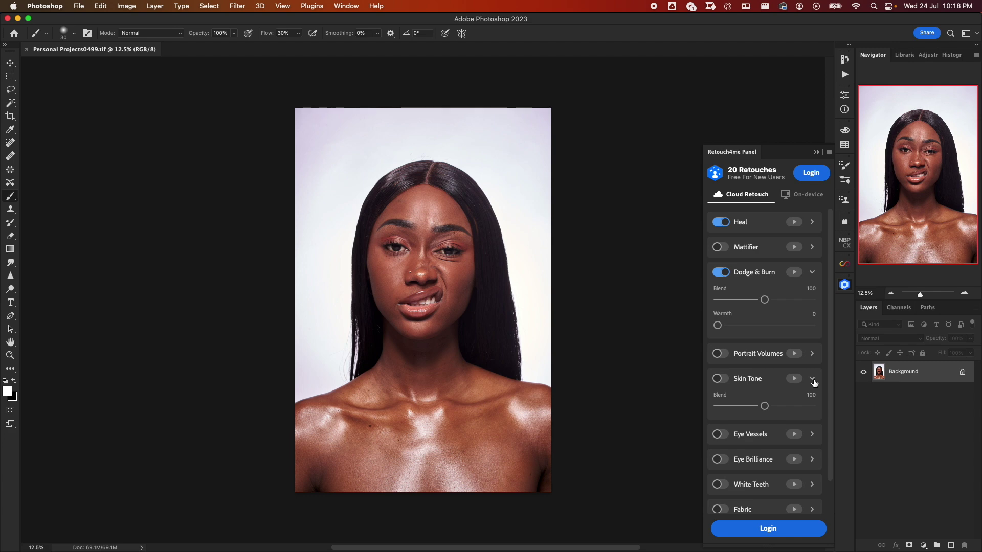
{"action": "left_click", "coordinate": [811, 379]}
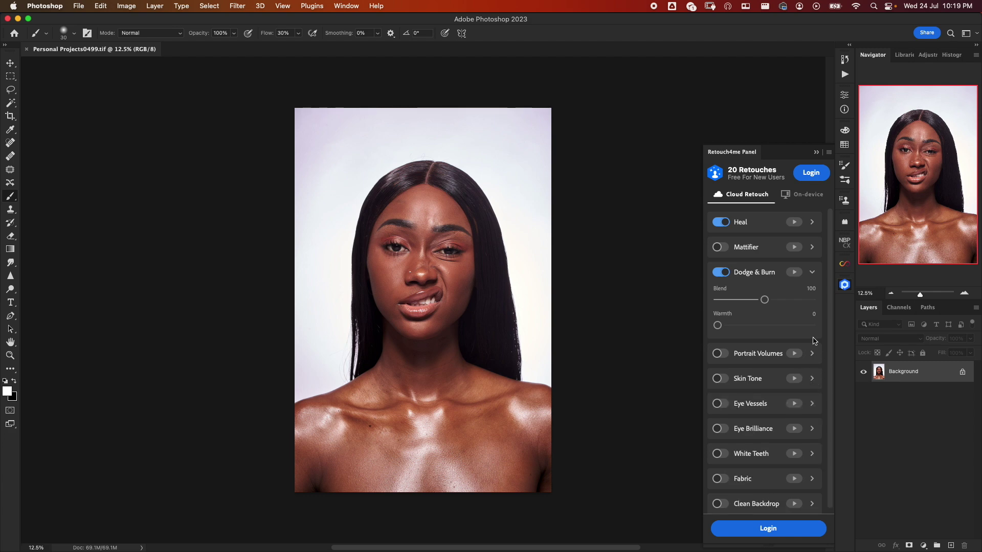
{"action": "left_click", "coordinate": [812, 272]}
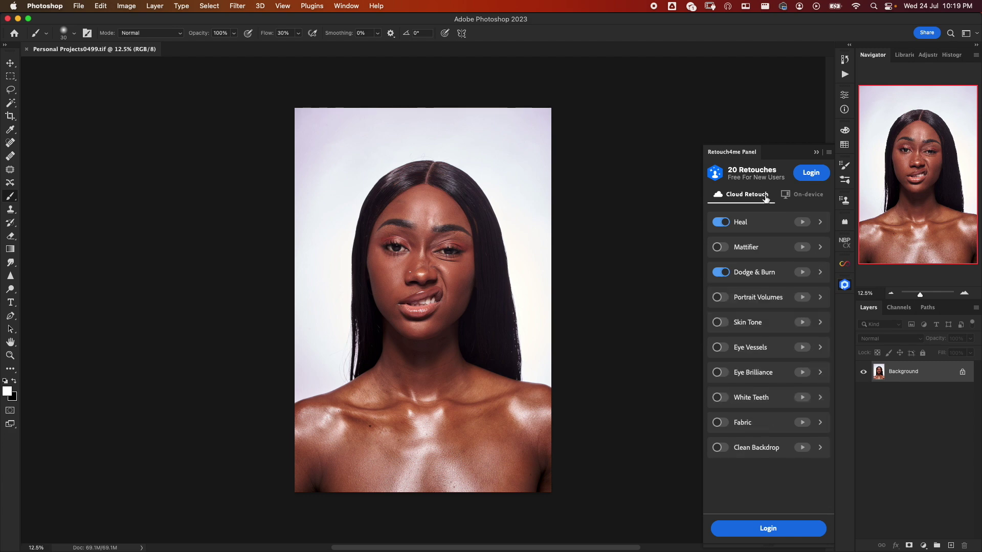
{"action": "left_click", "coordinate": [806, 196]}
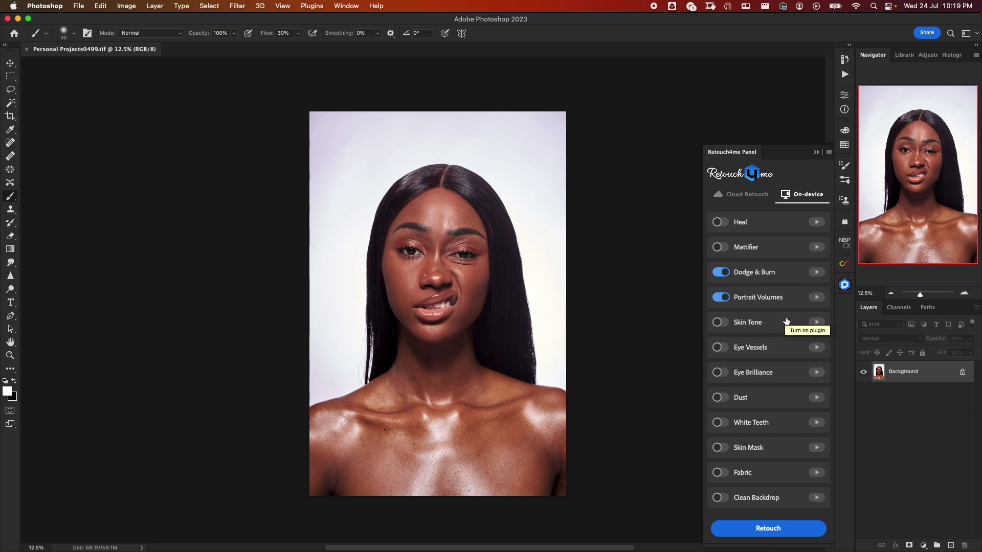
{"action": "left_click", "coordinate": [752, 195]}
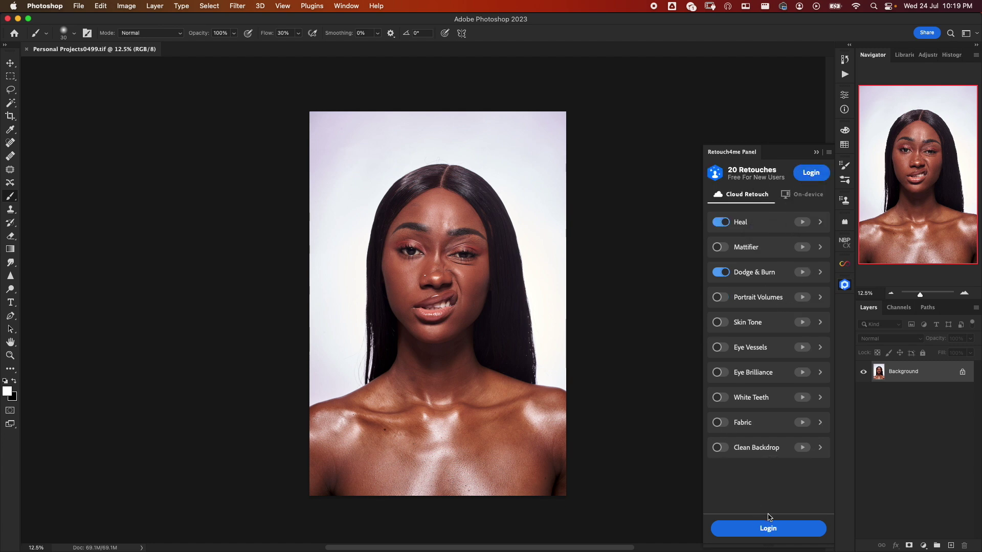
Log in to Retouch4me by allowing the authorization link and approving profile access in the browser, and return to Photoshop.
{"action": "left_click", "coordinate": [811, 173]}
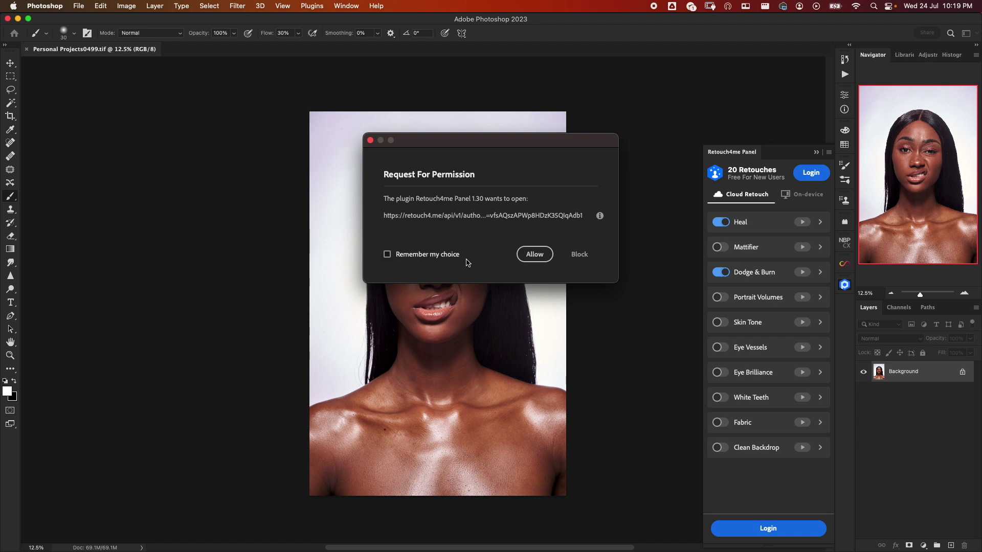
{"action": "left_click", "coordinate": [533, 256]}
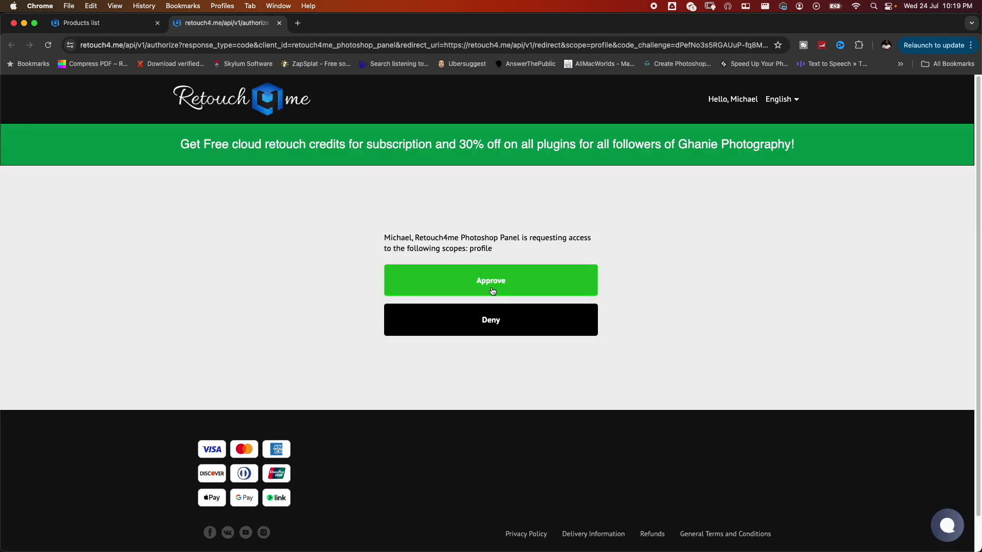
{"action": "left_click", "coordinate": [490, 286]}
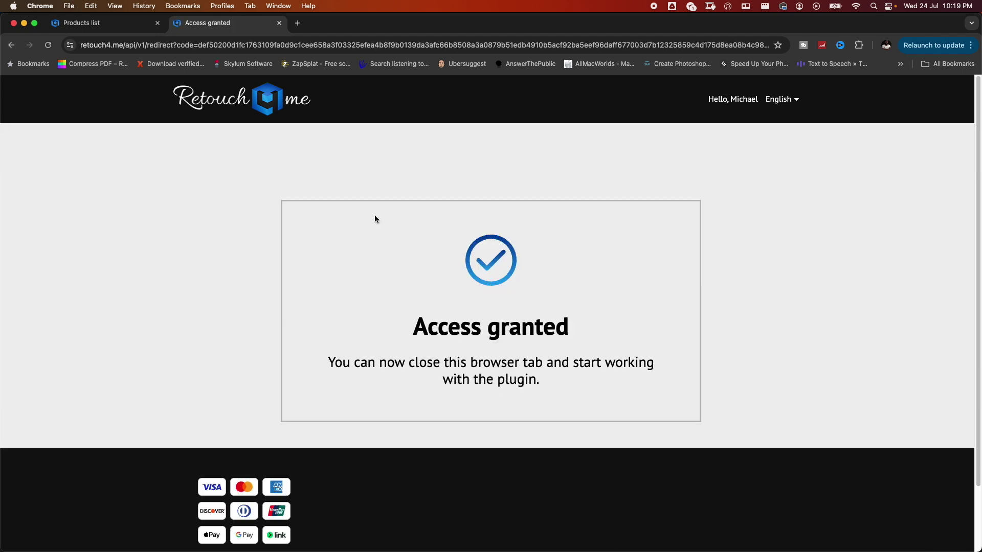
{"action": "key", "text": "ctrl+Up"}
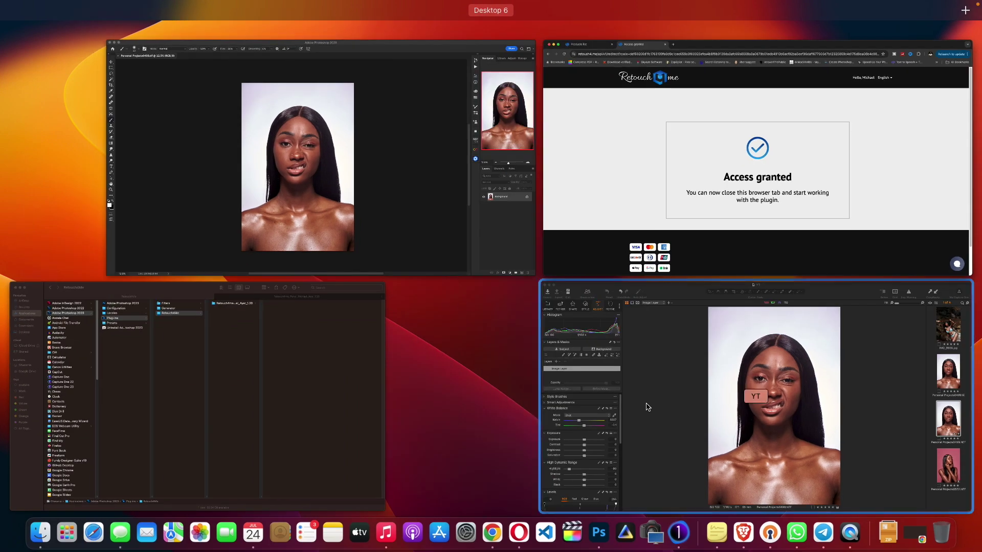
{"action": "left_click", "coordinate": [487, 223]}
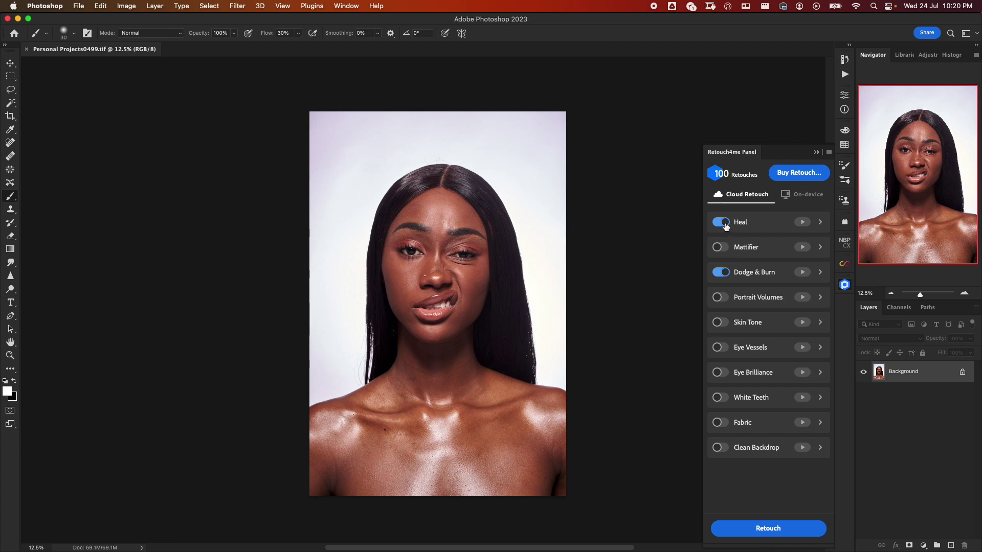
Switch Dodge & Burn off and on again, turn off Heal, and inspect the portrait's skin up close.
{"action": "left_click", "coordinate": [724, 274]}
{"action": "left_click", "coordinate": [718, 273]}
{"action": "left_click", "coordinate": [719, 224]}
{"action": "scroll", "coordinate": [446, 261], "scroll_direction": "up", "scroll_amount": 1}
{"action": "scroll", "coordinate": [466, 236], "scroll_direction": "up", "scroll_amount": 5}
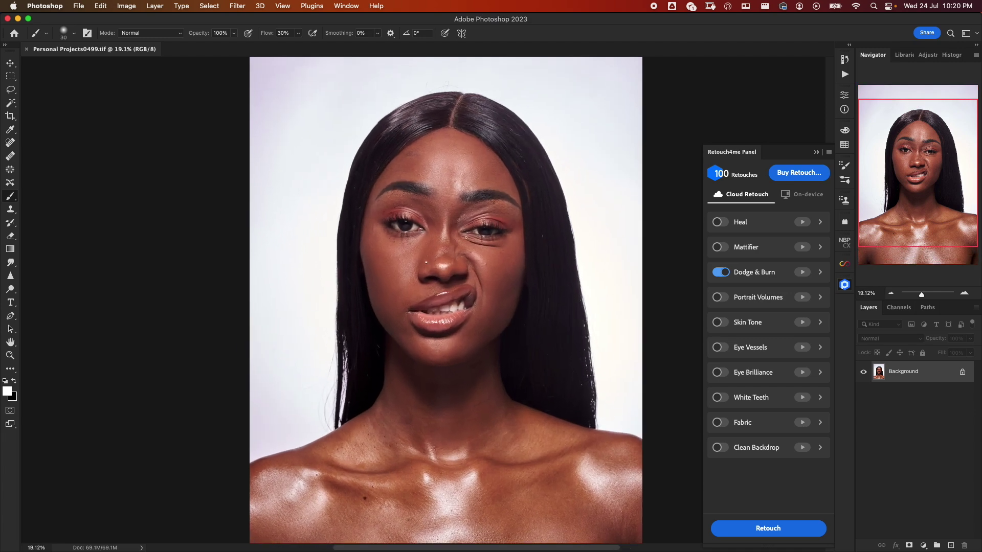
{"action": "scroll", "coordinate": [463, 241], "scroll_direction": "down", "scroll_amount": 3}
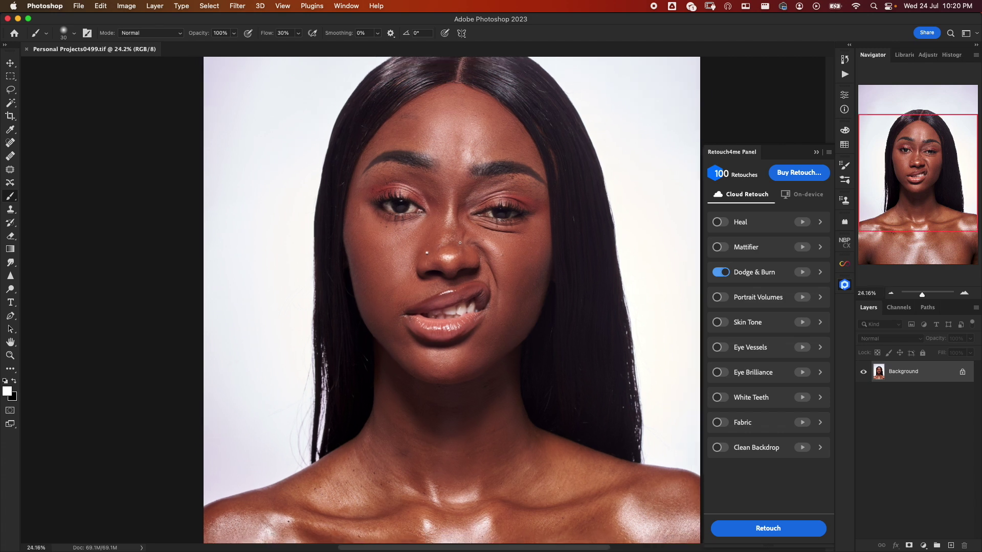
{"action": "scroll", "coordinate": [458, 246], "scroll_direction": "down", "scroll_amount": 2}
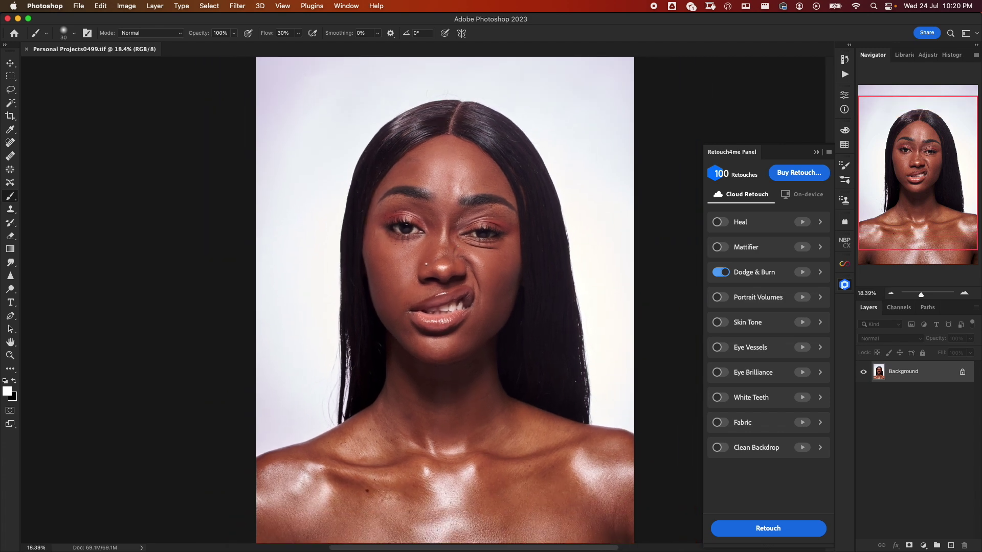
Turn off Dodge & Burn, turn Heal back on, and check Heal's sensitivity setting.
{"action": "left_click", "coordinate": [721, 272]}
{"action": "left_click", "coordinate": [720, 224]}
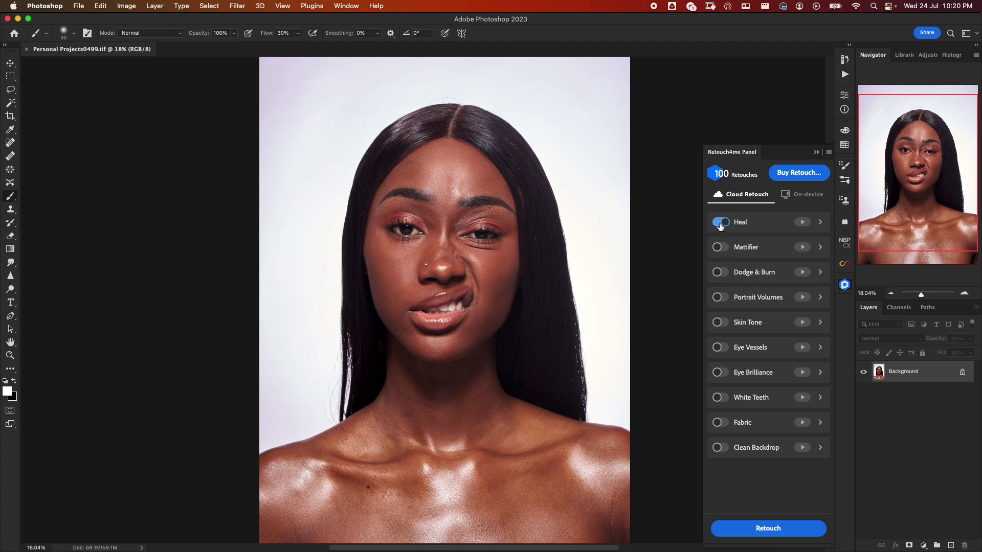
{"action": "left_click", "coordinate": [820, 222]}
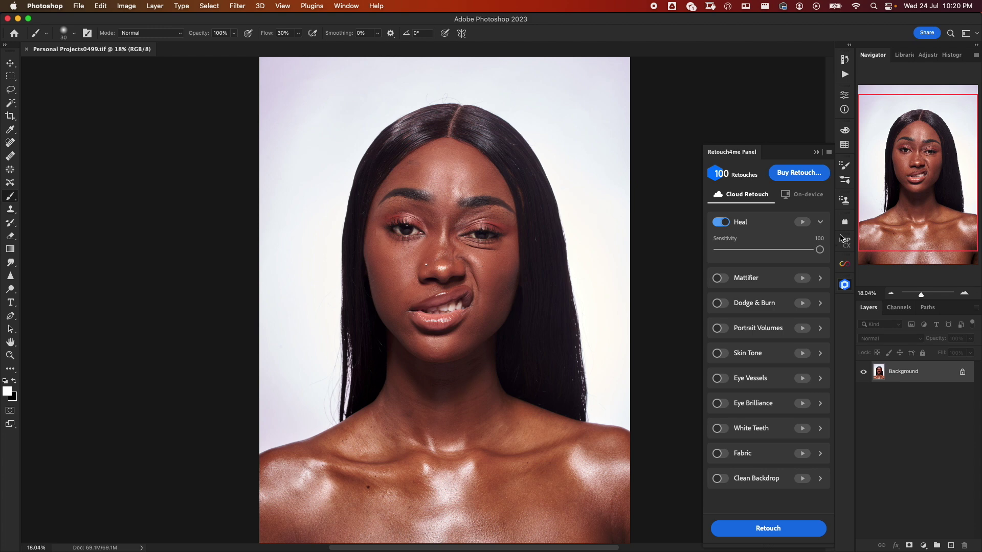
{"action": "left_click", "coordinate": [821, 223]}
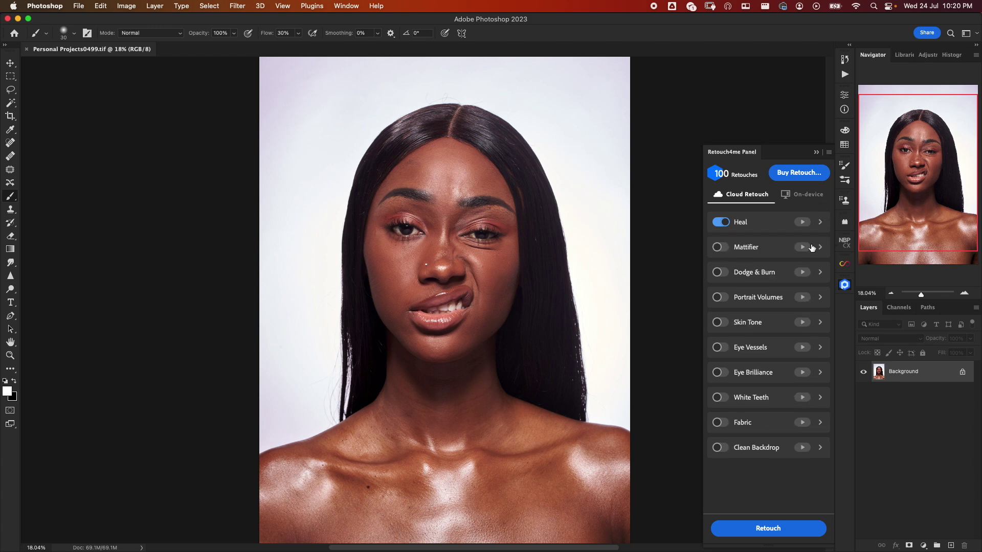
Enable the Dodge & Burn, Portrait Volumes, Skin Tone, Eye Vessels, Eye Brilliance and White Teeth cloud retouches.
{"action": "left_click", "coordinate": [721, 275]}
{"action": "left_click", "coordinate": [719, 300]}
{"action": "left_click", "coordinate": [717, 324]}
{"action": "left_click", "coordinate": [721, 346]}
{"action": "left_click", "coordinate": [722, 375]}
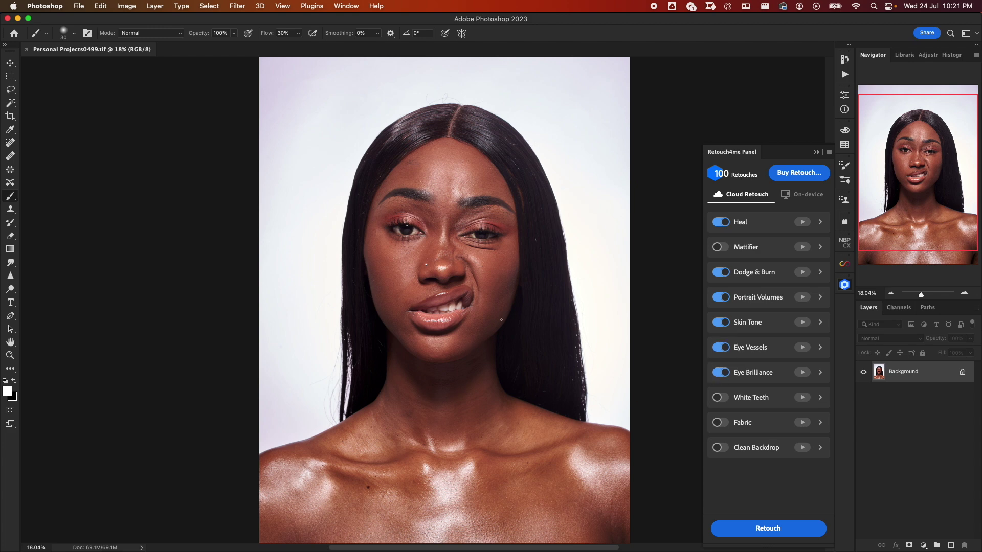
{"action": "left_click", "coordinate": [720, 399]}
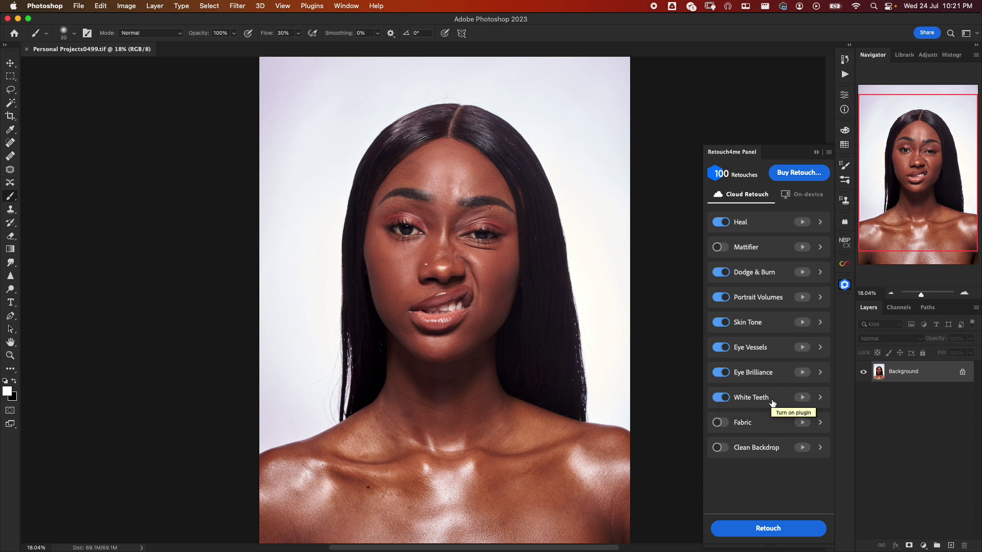
Run the cloud retouch on the portrait with the enabled plugins, agreeing to send the photo to the Retouch4me server.
{"action": "left_click", "coordinate": [769, 529]}
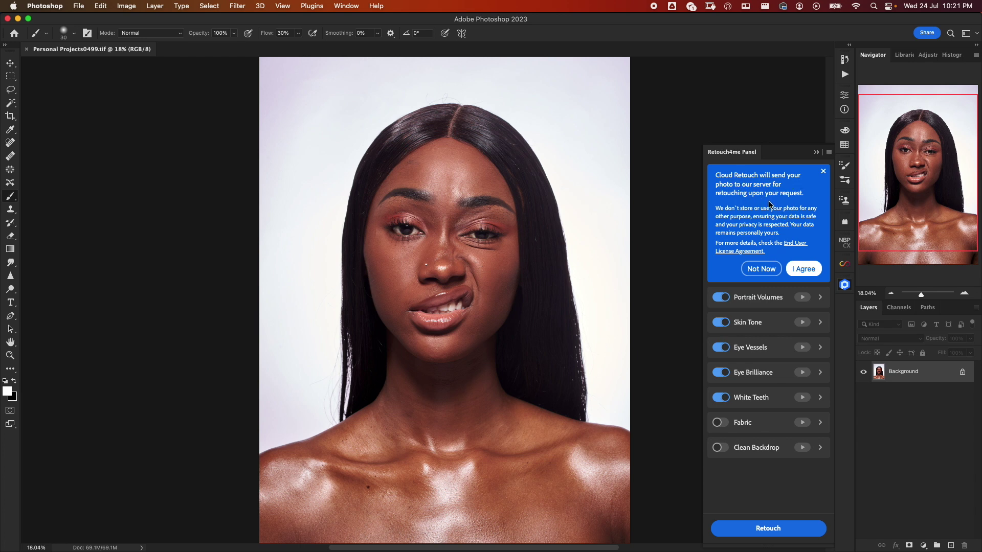
{"action": "left_click", "coordinate": [804, 270]}
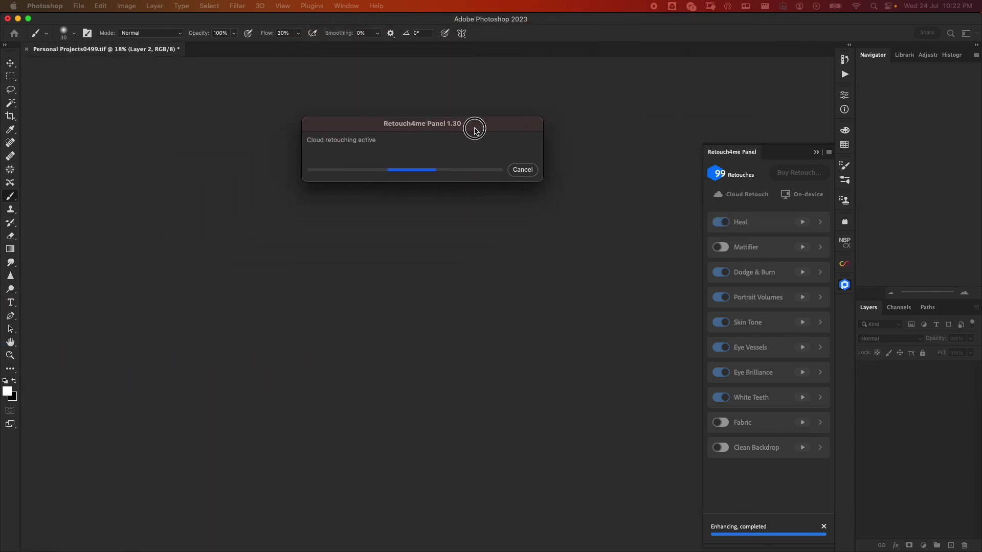
{"action": "left_click_drag", "start_coordinate": [475, 130], "coordinate": [487, 125]}
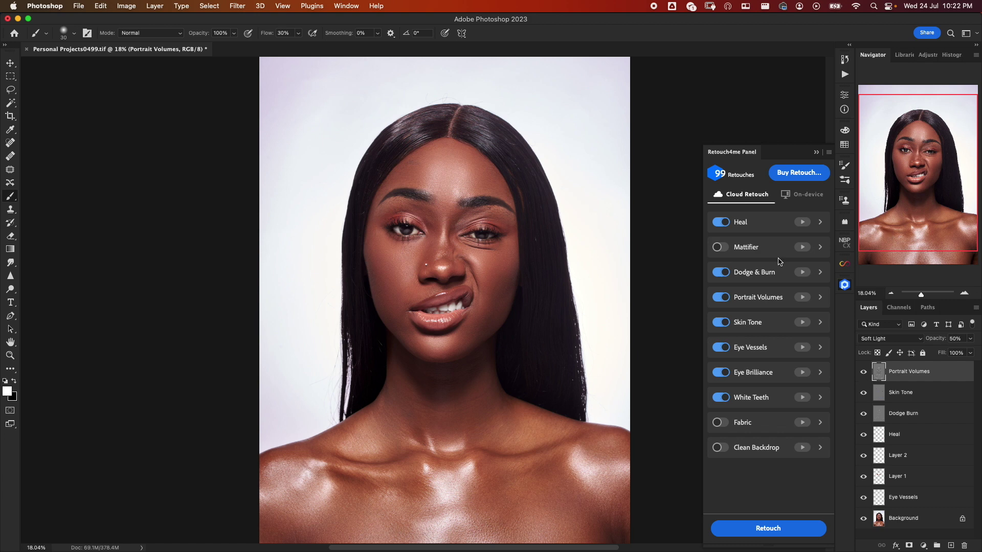
Hide all the retouch layers above the Background to view the unretouched portrait.
{"action": "left_click_drag", "start_coordinate": [897, 181], "coordinate": [879, 228]}
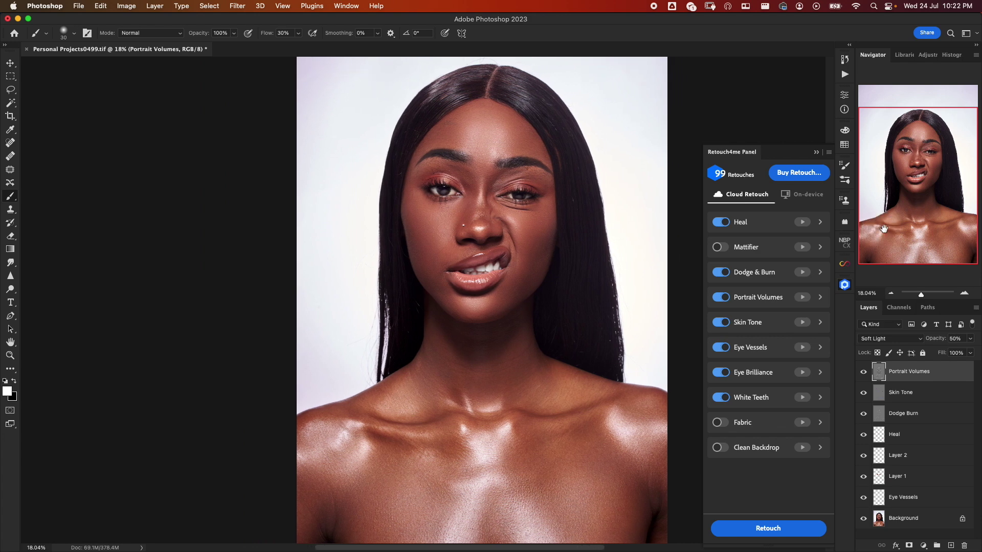
{"action": "left_click", "coordinate": [864, 371]}
{"action": "left_click", "coordinate": [863, 392]}
{"action": "left_click_drag", "start_coordinate": [865, 418], "coordinate": [865, 502]}
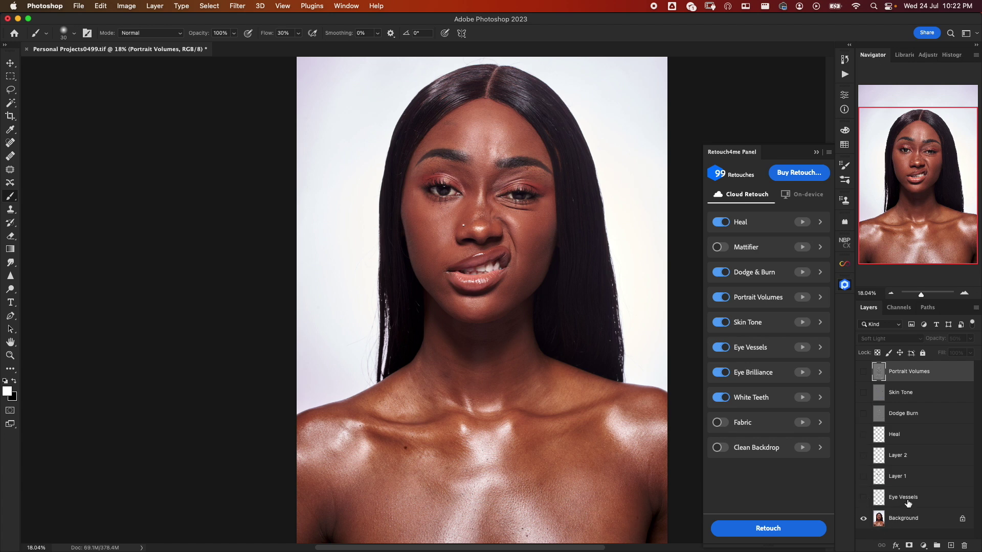
Show the retouch layers again from Eye Vessels up to Portrait Volumes, switching Layer 2 on and off to check its effect.
{"action": "left_click", "coordinate": [860, 496]}
{"action": "left_click", "coordinate": [864, 477]}
{"action": "left_click", "coordinate": [863, 456]}
{"action": "left_click", "coordinate": [864, 456]}
{"action": "left_click", "coordinate": [864, 456]}
{"action": "left_click", "coordinate": [864, 456]}
{"action": "left_click", "coordinate": [863, 456]}
{"action": "left_click", "coordinate": [864, 414]}
{"action": "left_click", "coordinate": [864, 371]}
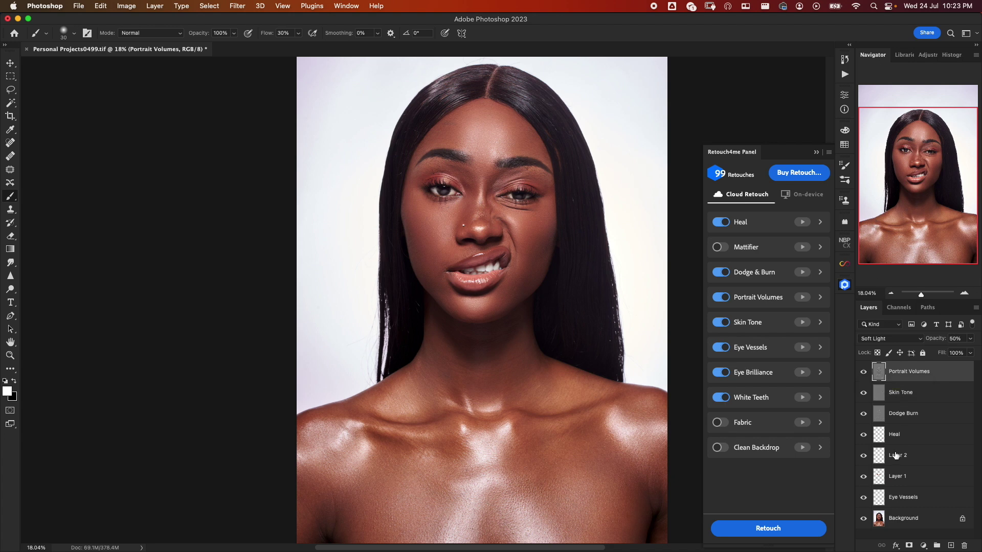
Group the layers from Portrait Volumes to Eye Vessels and toggle the group's visibility to compare before and after.
{"action": "left_click", "coordinate": [921, 498], "text": "shift"}
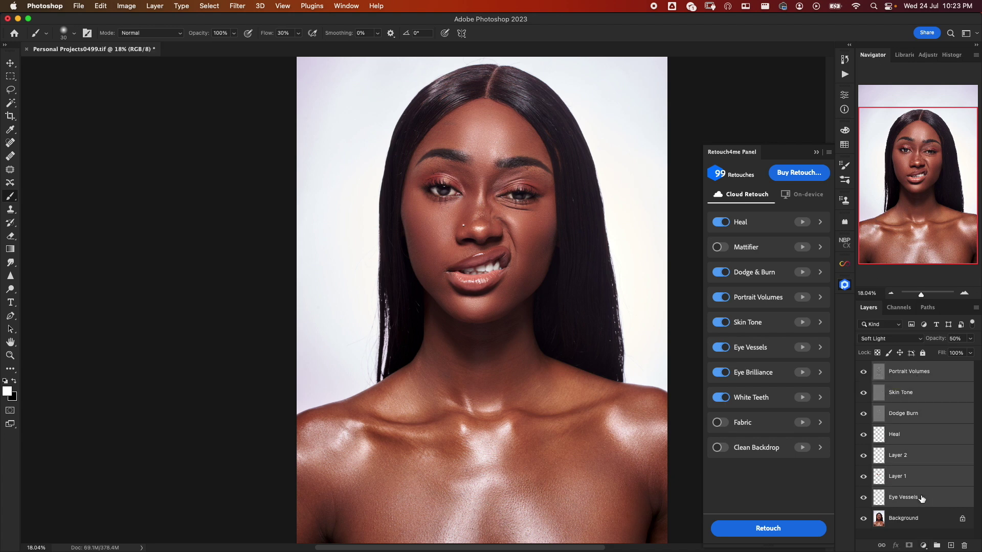
{"action": "left_click", "coordinate": [937, 545]}
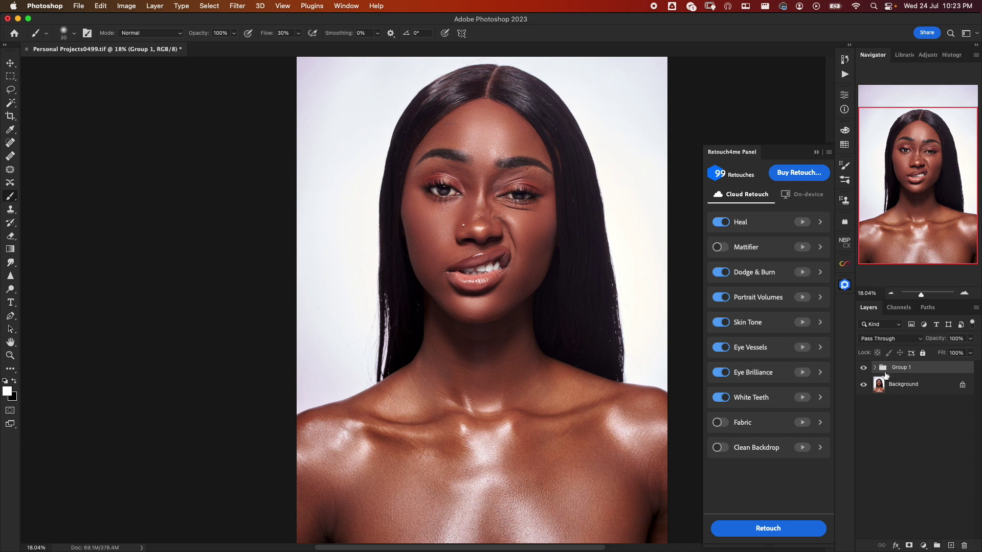
{"action": "left_click", "coordinate": [865, 369]}
{"action": "left_click", "coordinate": [864, 369]}
{"action": "left_click", "coordinate": [864, 369]}
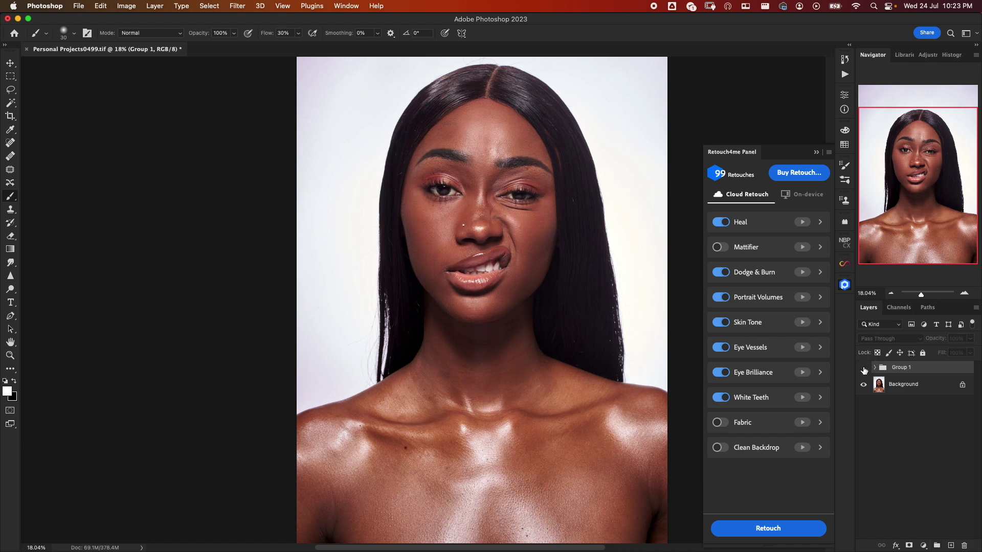
{"action": "left_click", "coordinate": [864, 369]}
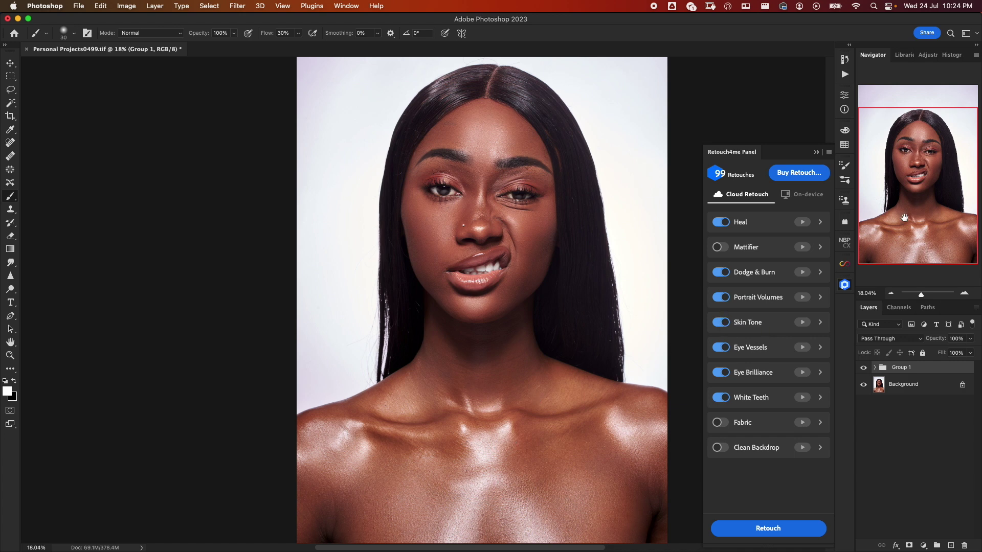
Save the layered portrait as TIFF with no image compression and RLE layer compression.
{"action": "key", "text": "super+s"}
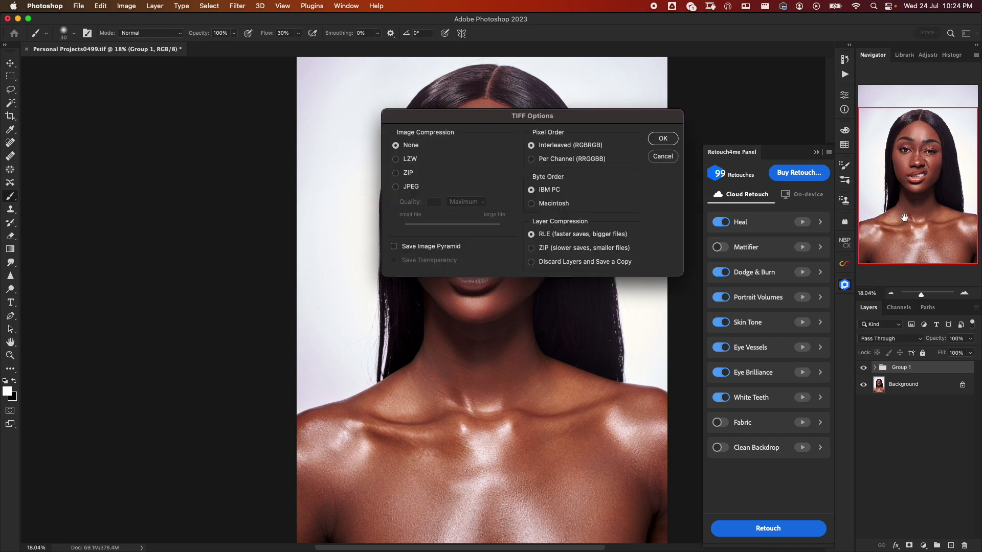
{"action": "key", "text": "Return"}
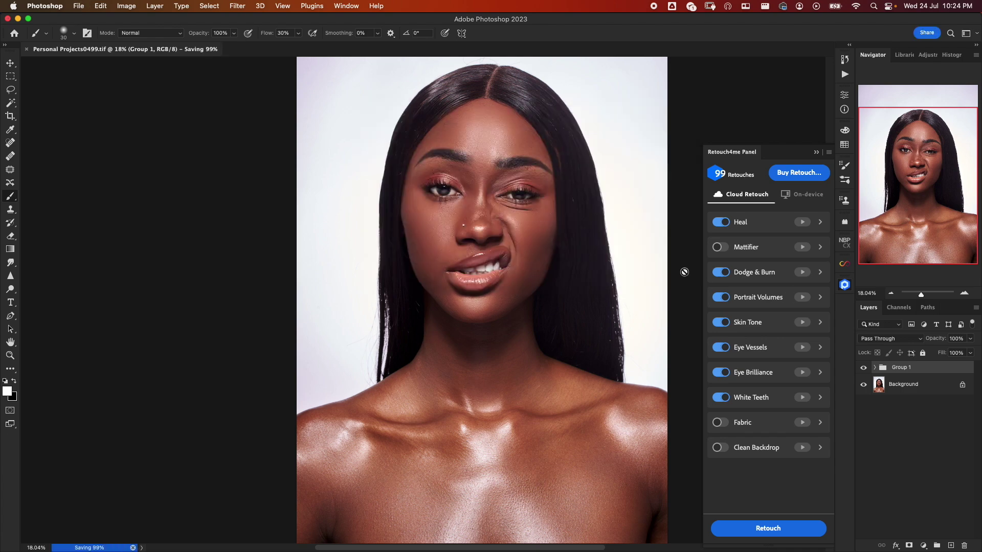
Switch to Capture One and compare Personal Projects0499.tif side by side with its NEF original, inspecting the facial skin up close.
{"action": "key", "text": "ctrl+Up"}
{"action": "left_click", "coordinate": [553, 288]}
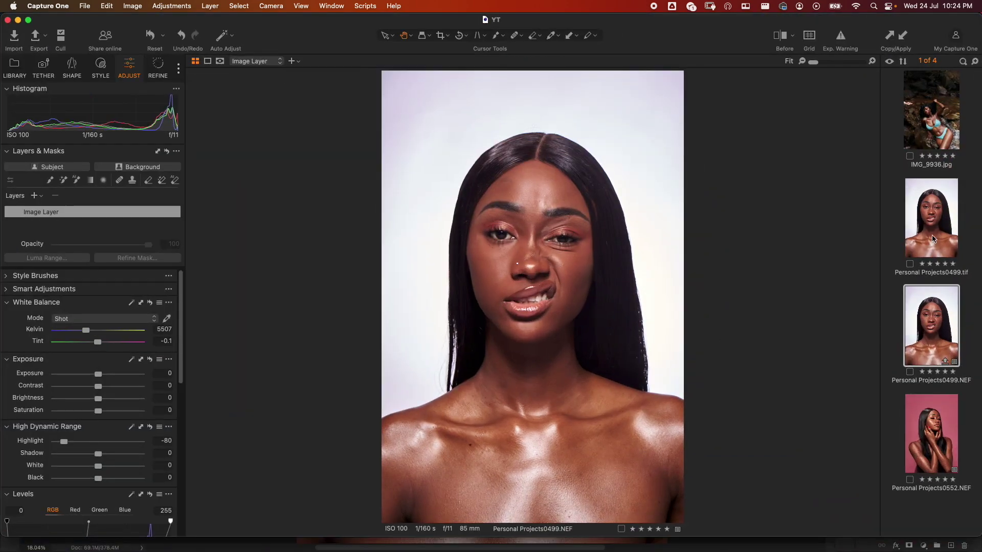
{"action": "left_click", "coordinate": [932, 238], "text": "super"}
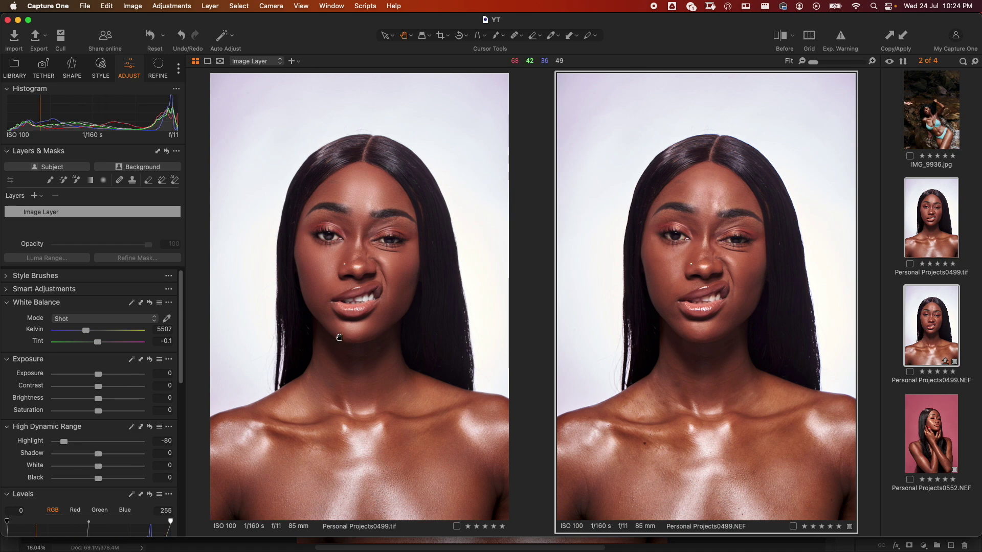
{"action": "left_click", "coordinate": [369, 250]}
{"action": "left_click_drag", "start_coordinate": [379, 254], "coordinate": [407, 281]}
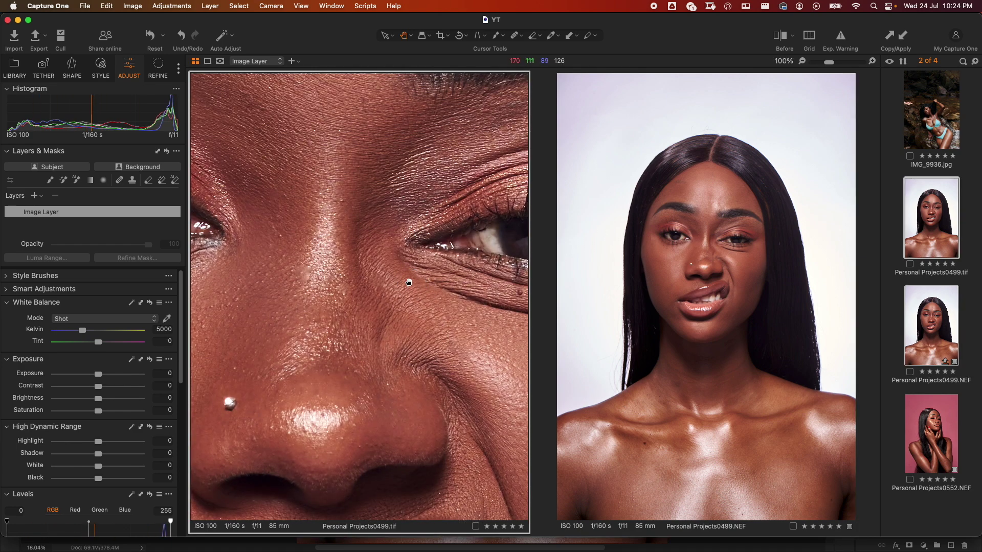
{"action": "left_click", "coordinate": [358, 276]}
{"action": "left_click", "coordinate": [713, 265]}
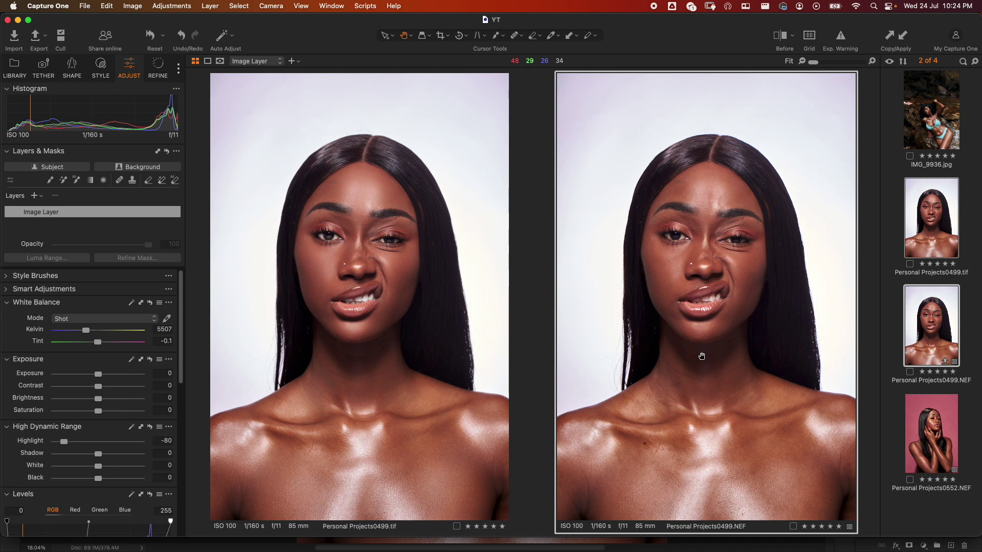
Send Personal Projects0552.NEF to Adobe Photoshop 2023 for editing as an uncompressed 8-bit TIFF with the sRGB profile at 300 px/in.
{"action": "left_click", "coordinate": [947, 390]}
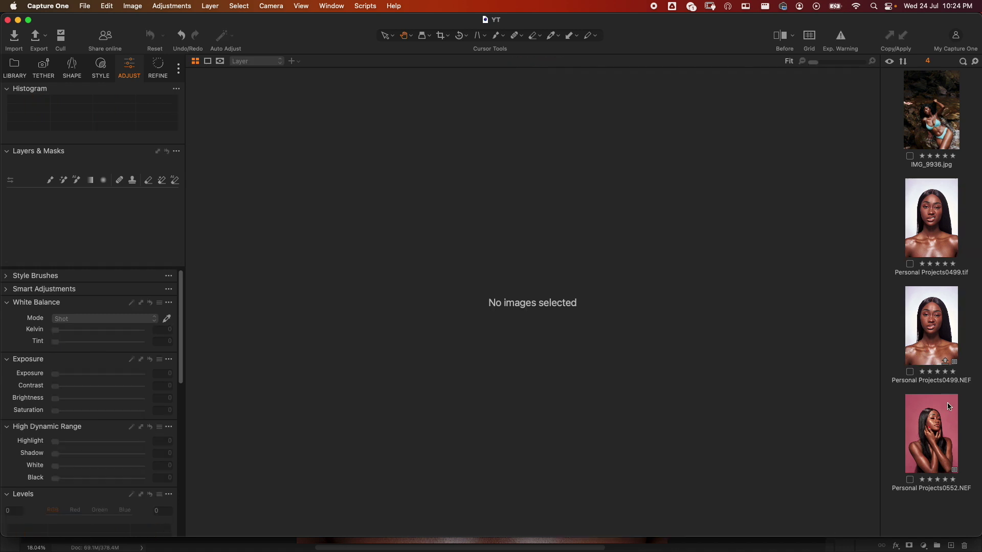
{"action": "left_click", "coordinate": [938, 427]}
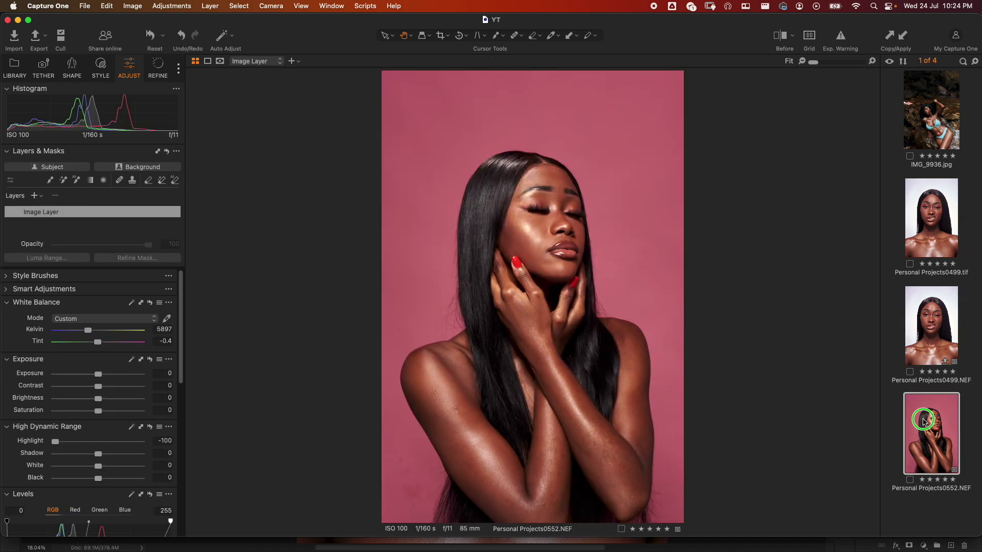
{"action": "right_click", "coordinate": [923, 423]}
{"action": "mouse_move", "coordinate": [825, 244]}
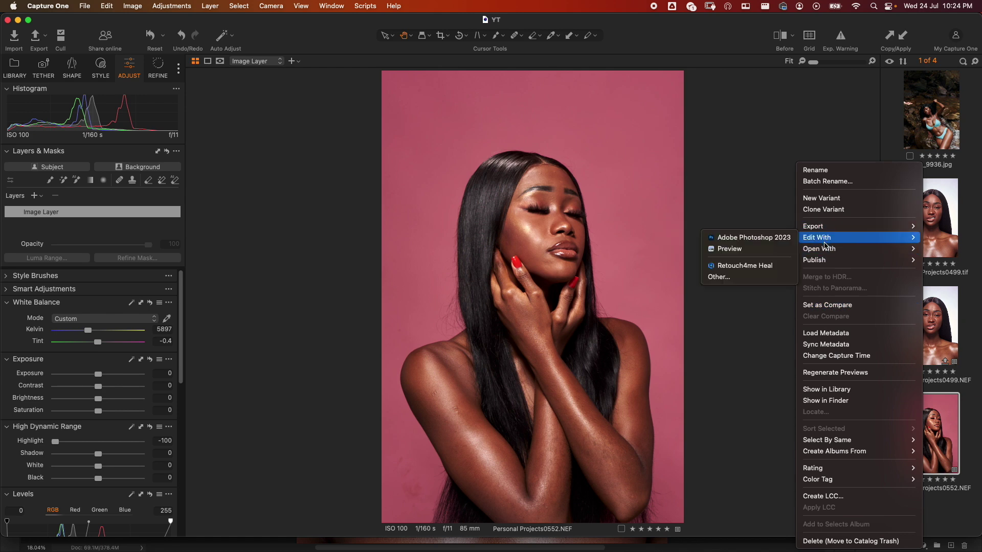
{"action": "left_click", "coordinate": [756, 238]}
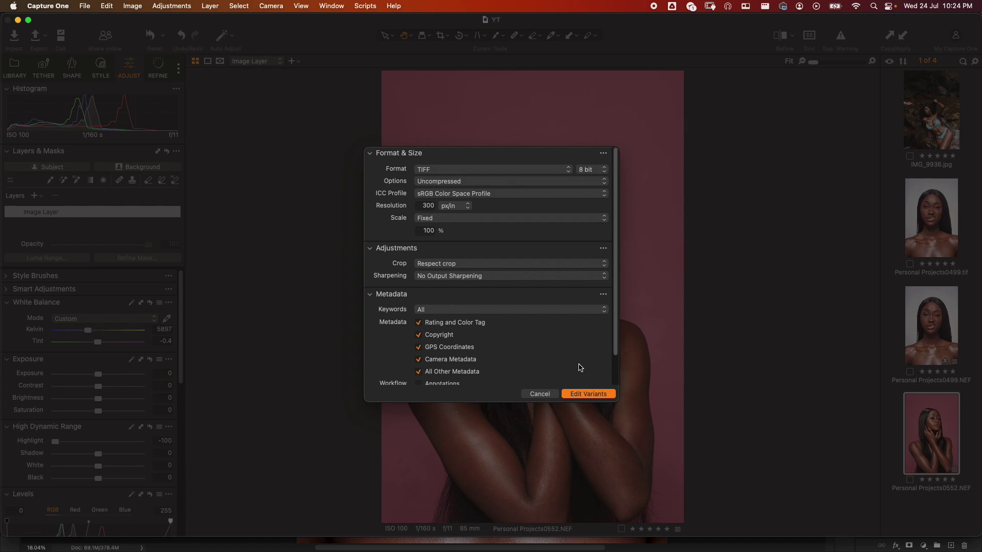
{"action": "left_click", "coordinate": [576, 394]}
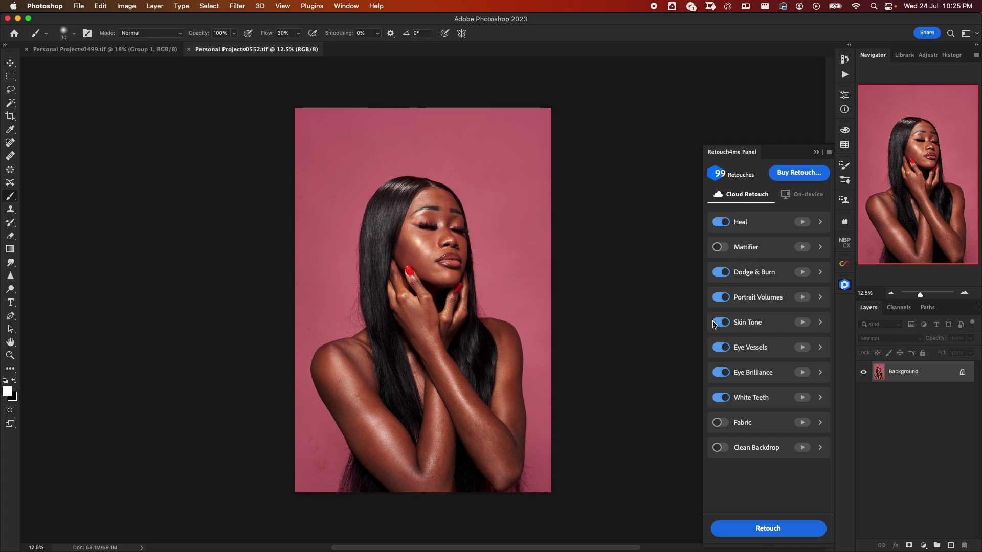
Turn off the Eye Vessels, Eye Brilliance and White Teeth cloud retouches.
{"action": "left_click", "coordinate": [722, 347]}
{"action": "left_click", "coordinate": [724, 373]}
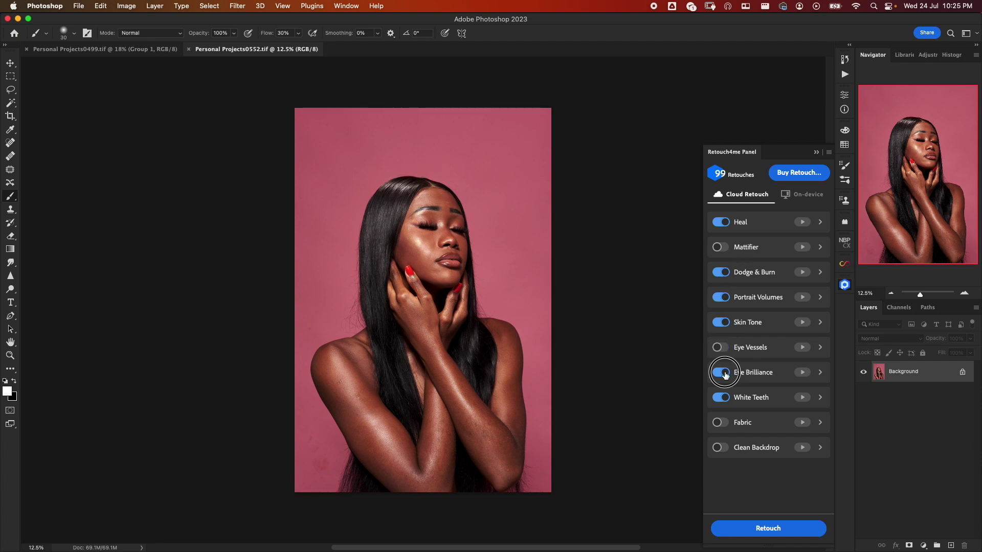
{"action": "left_click", "coordinate": [726, 398]}
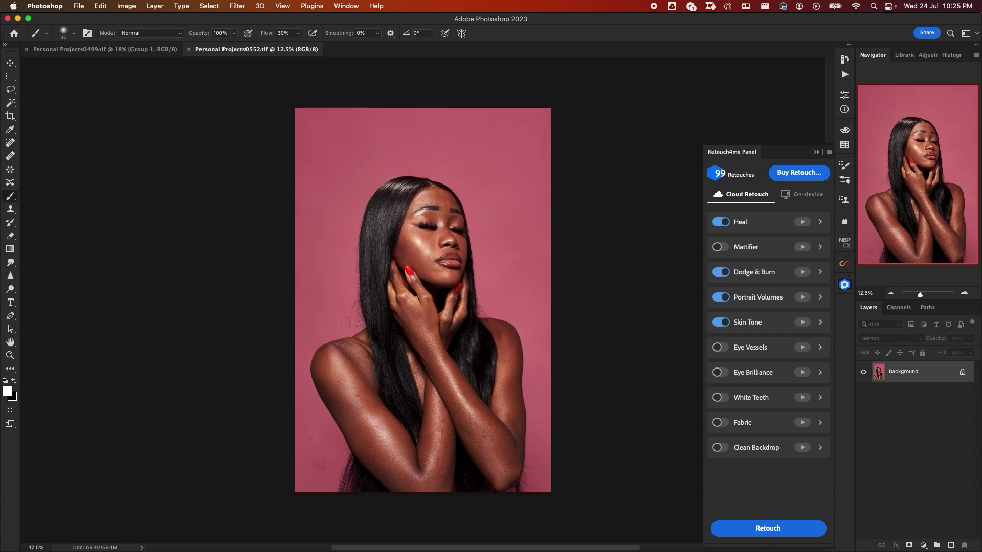
Enable Clean Backdrop, check its Blend and Automask settings, and run the cloud retouch on the pink-backdrop portrait.
{"action": "left_click", "coordinate": [720, 448]}
{"action": "left_click", "coordinate": [819, 449]}
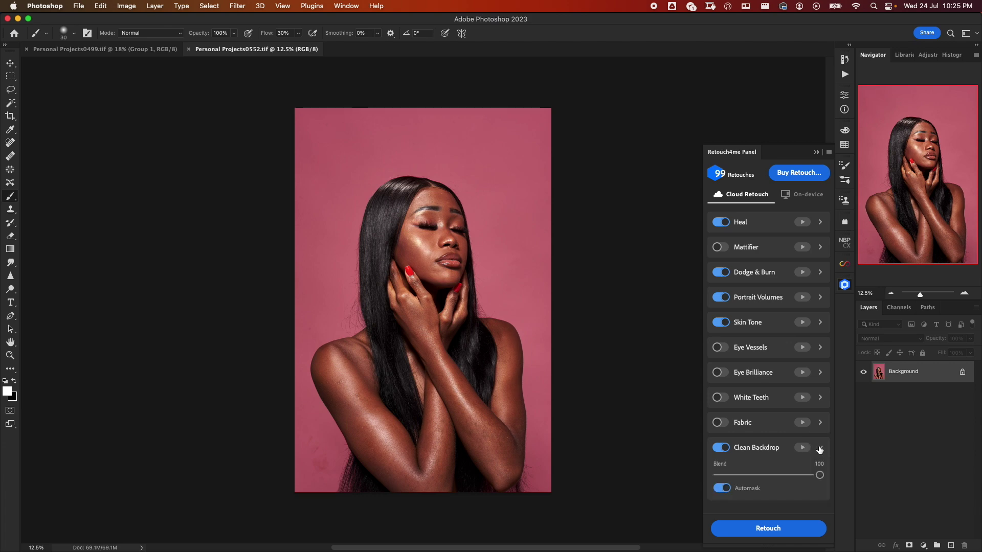
{"action": "left_click", "coordinate": [820, 447]}
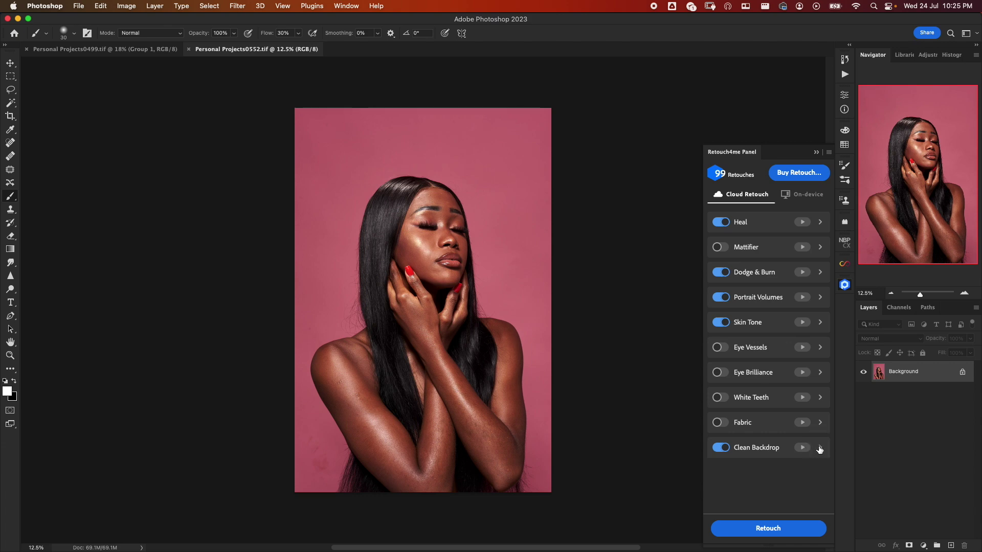
{"action": "left_click", "coordinate": [769, 528]}
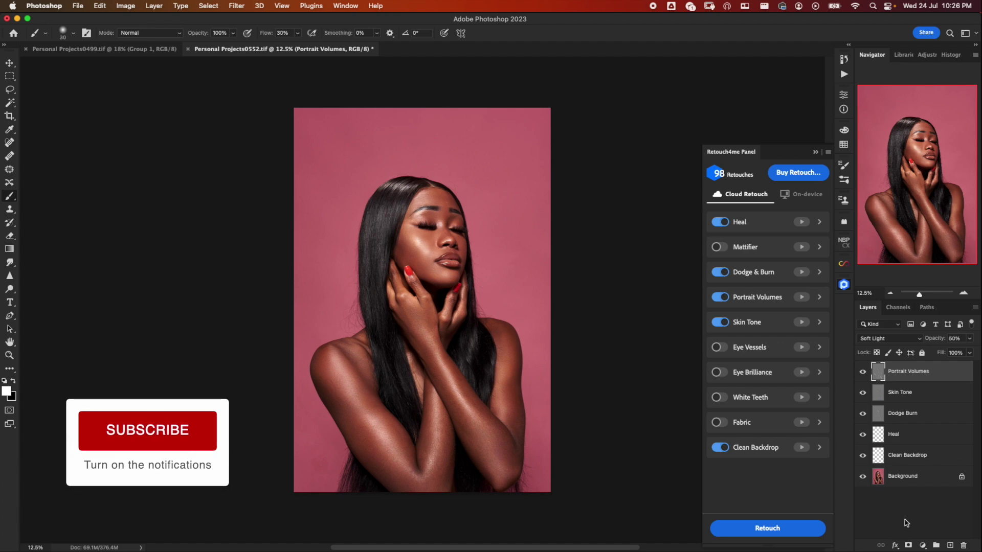
Group the layers from Portrait Volumes to Clean Backdrop and expand the group to list them.
{"action": "left_click", "coordinate": [926, 456], "text": "shift"}
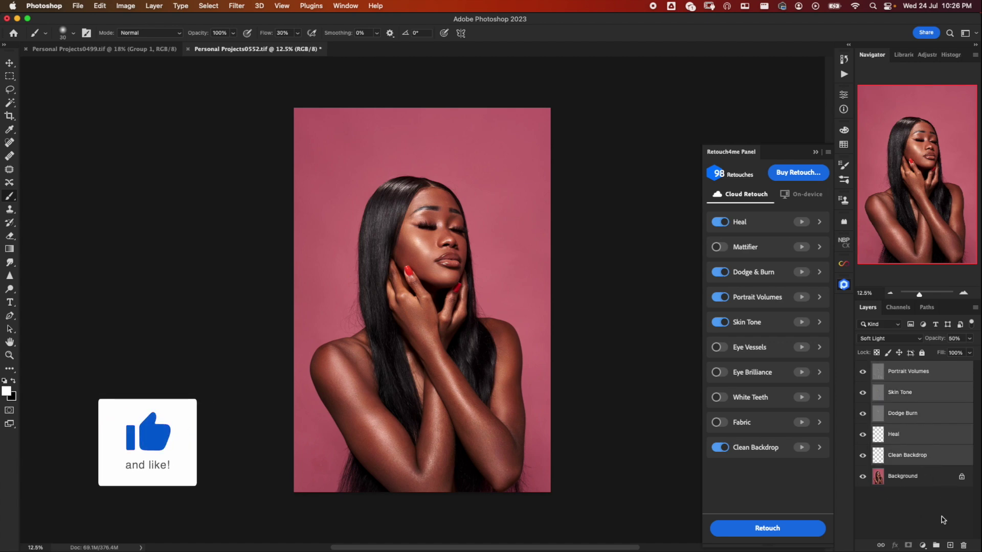
{"action": "left_click", "coordinate": [935, 545]}
{"action": "left_click", "coordinate": [875, 368]}
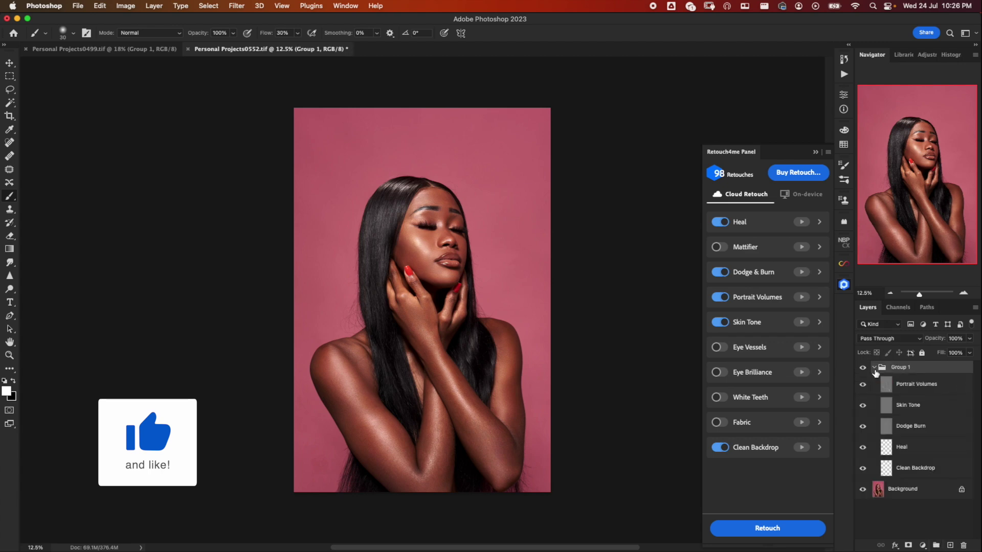
Hide the grouped retouch layers, show them again one by one from Clean Backdrop upward, and toggle the whole group to compare.
{"action": "left_click", "coordinate": [864, 384]}
{"action": "left_click", "coordinate": [864, 405]}
{"action": "left_click", "coordinate": [863, 426]}
{"action": "left_click", "coordinate": [864, 447]}
{"action": "left_click", "coordinate": [865, 468]}
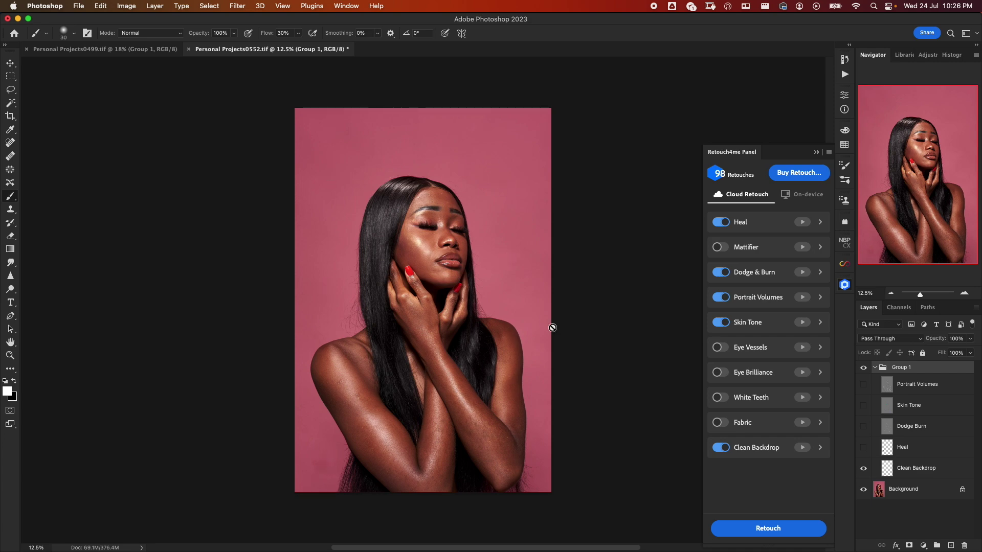
{"action": "left_click", "coordinate": [863, 448]}
{"action": "left_click", "coordinate": [863, 448]}
{"action": "left_click", "coordinate": [864, 428]}
{"action": "left_click", "coordinate": [864, 406]}
{"action": "left_click", "coordinate": [864, 368]}
{"action": "left_click", "coordinate": [865, 368]}
Save Personal Projects0552.tif with its layers, using no image compression and RLE layer compression.
{"action": "key", "text": "super+s"}
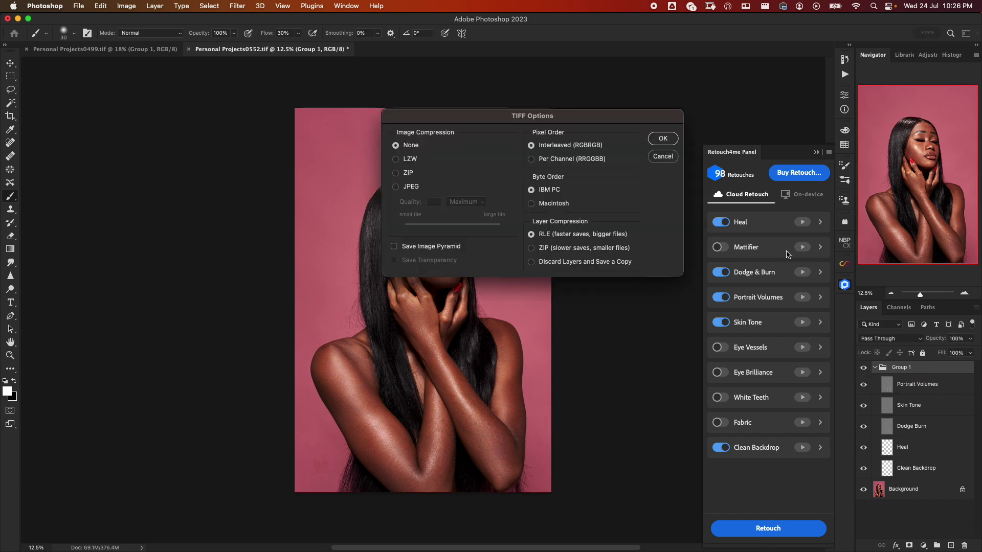
{"action": "left_click", "coordinate": [662, 139]}
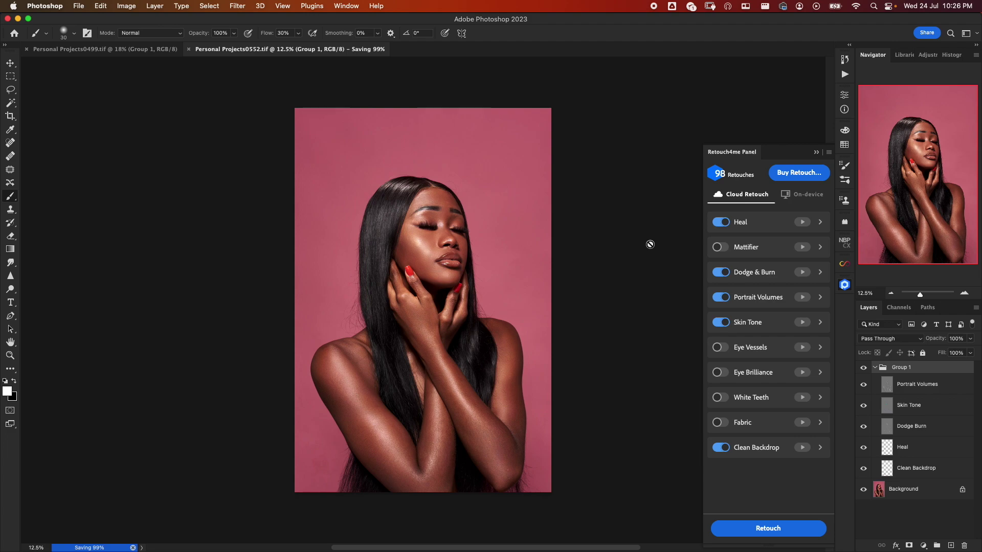
Switch to Capture One and compare the retouched Personal Projects0552.tif with its NEF original.
{"action": "key", "text": "ctrl+Up"}
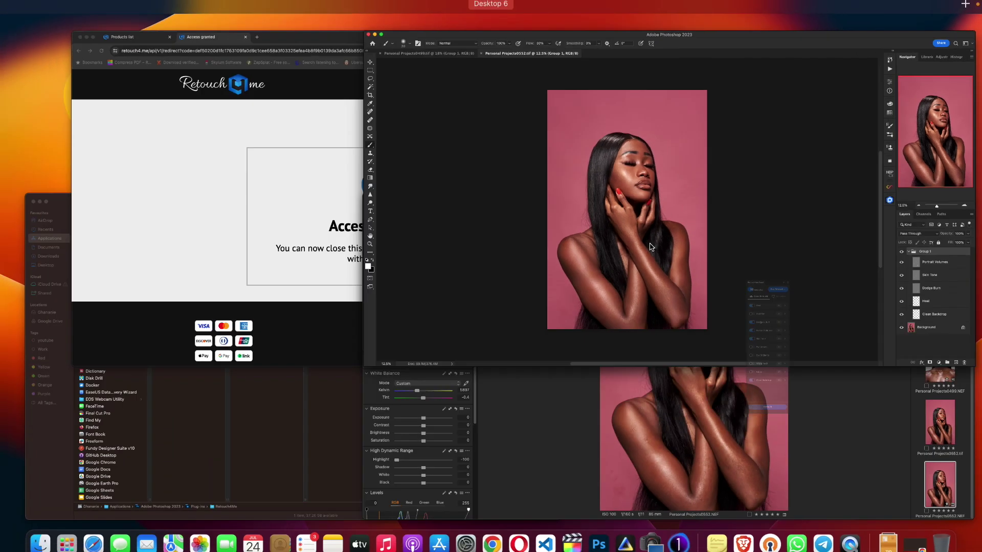
{"action": "left_click", "coordinate": [685, 388]}
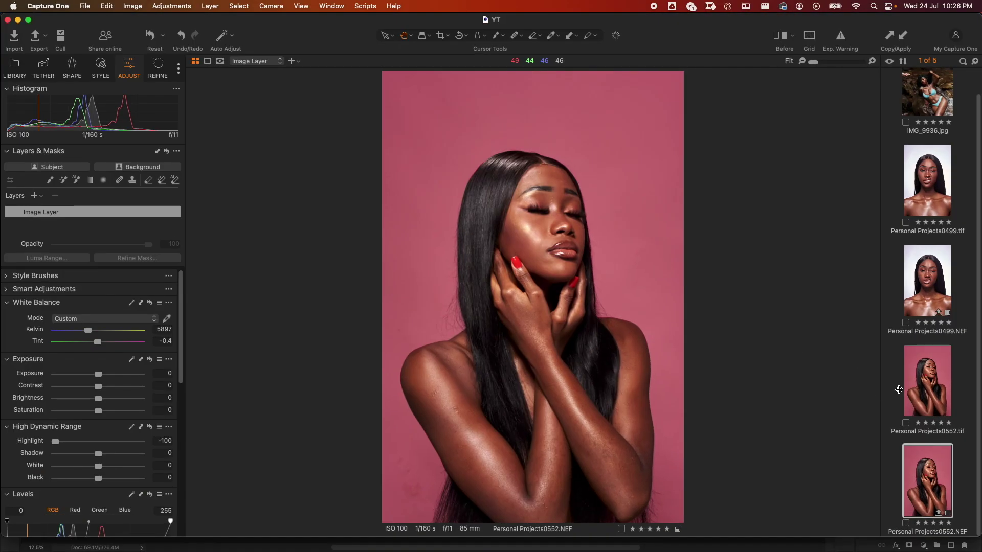
{"action": "left_click", "coordinate": [926, 383]}
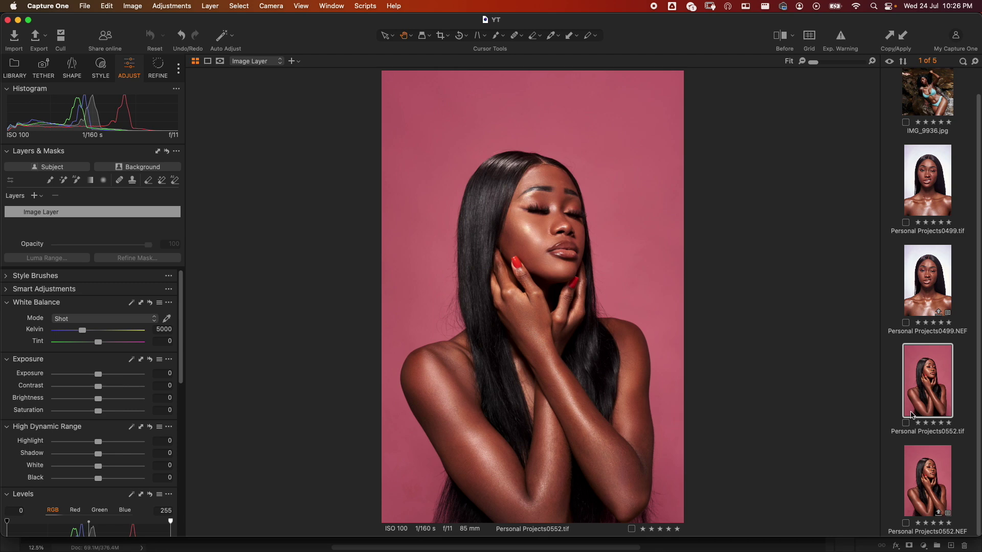
{"action": "left_click", "coordinate": [930, 480]}
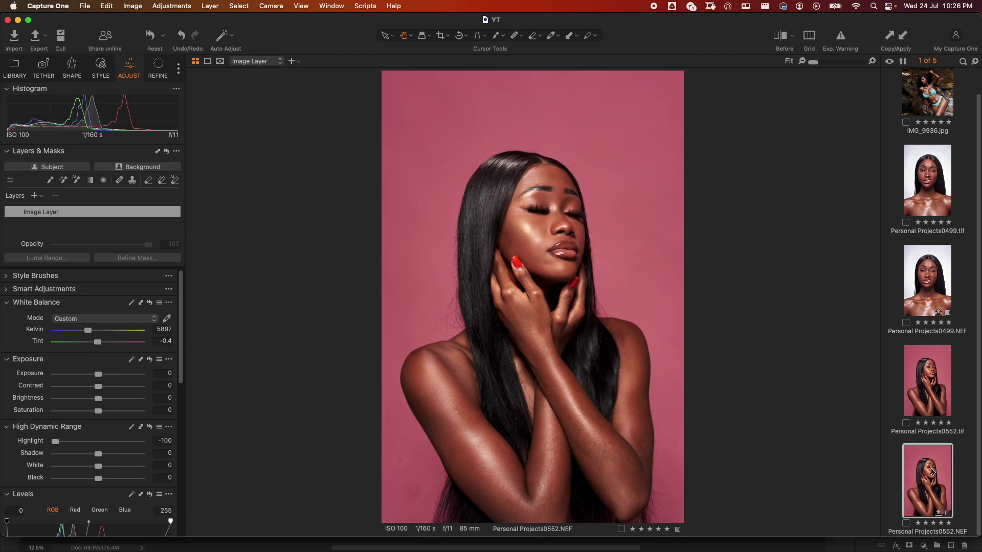
Compare the cheek skin of Personal Projects0552.tif and its NEF original side by side at 100%, then fit both images again.
{"action": "left_click", "coordinate": [937, 392], "text": "super"}
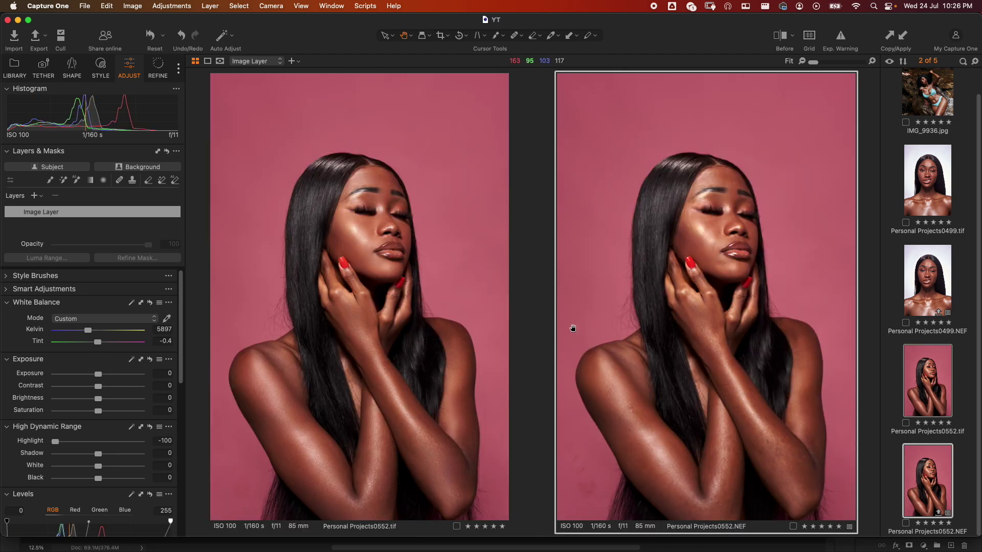
{"action": "left_click", "coordinate": [369, 228]}
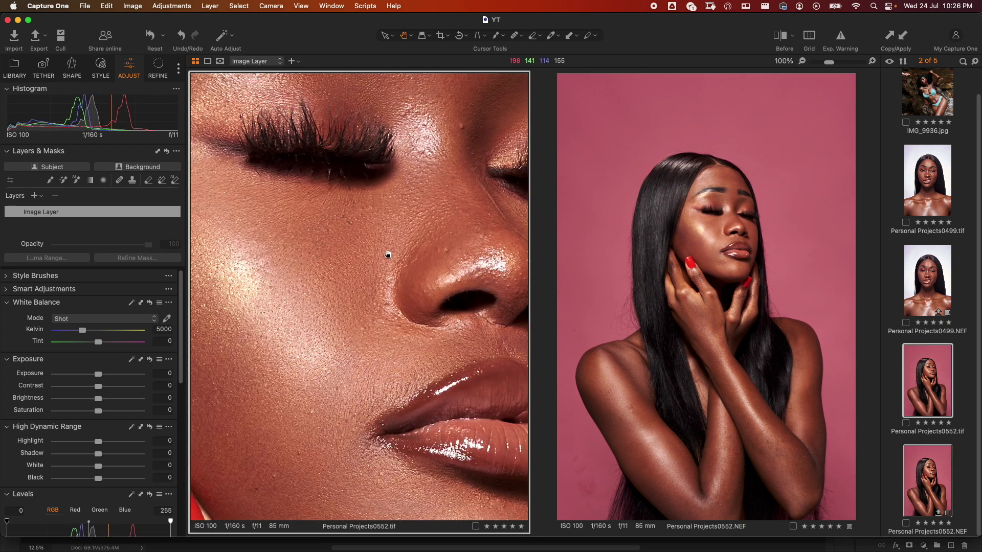
{"action": "left_click", "coordinate": [713, 235]}
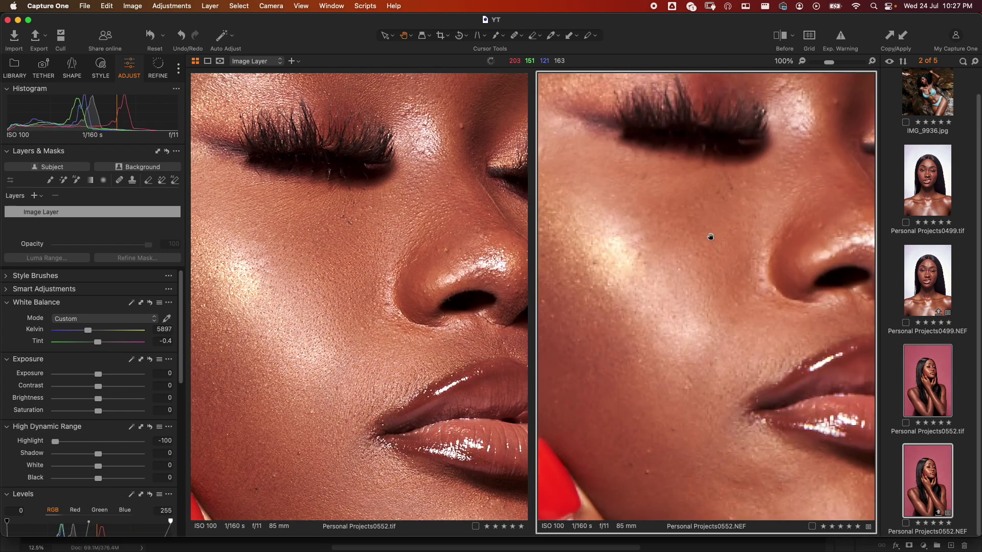
{"action": "left_click_drag", "start_coordinate": [685, 271], "coordinate": [634, 314]}
{"action": "left_click_drag", "start_coordinate": [722, 280], "coordinate": [770, 170]}
{"action": "left_click_drag", "start_coordinate": [415, 318], "coordinate": [420, 255]}
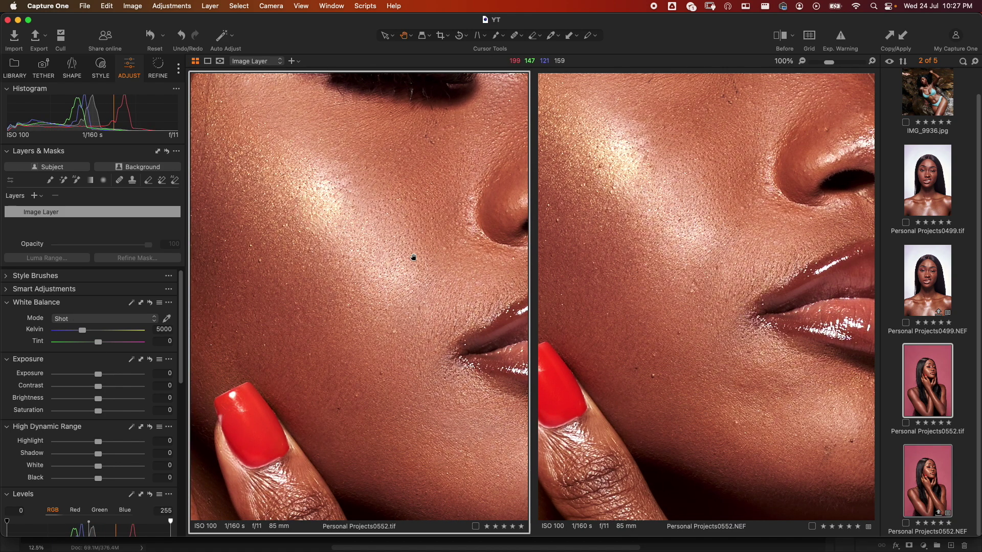
{"action": "double_click", "coordinate": [419, 255]}
{"action": "double_click", "coordinate": [682, 265]}
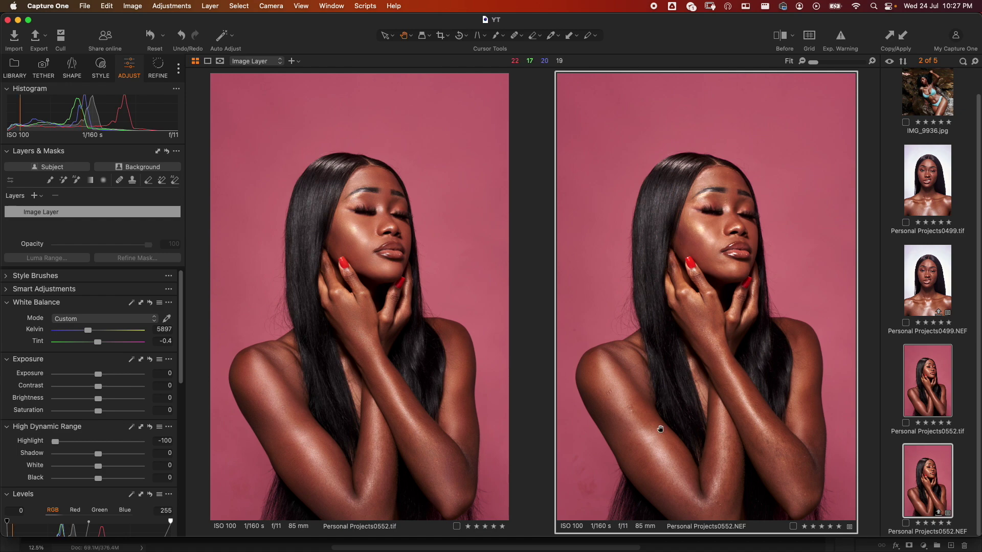
Send IMG_9936.jpg from Capture One to Adobe Photoshop 2023 for editing.
{"action": "left_click", "coordinate": [894, 138]}
{"action": "left_click", "coordinate": [927, 95]}
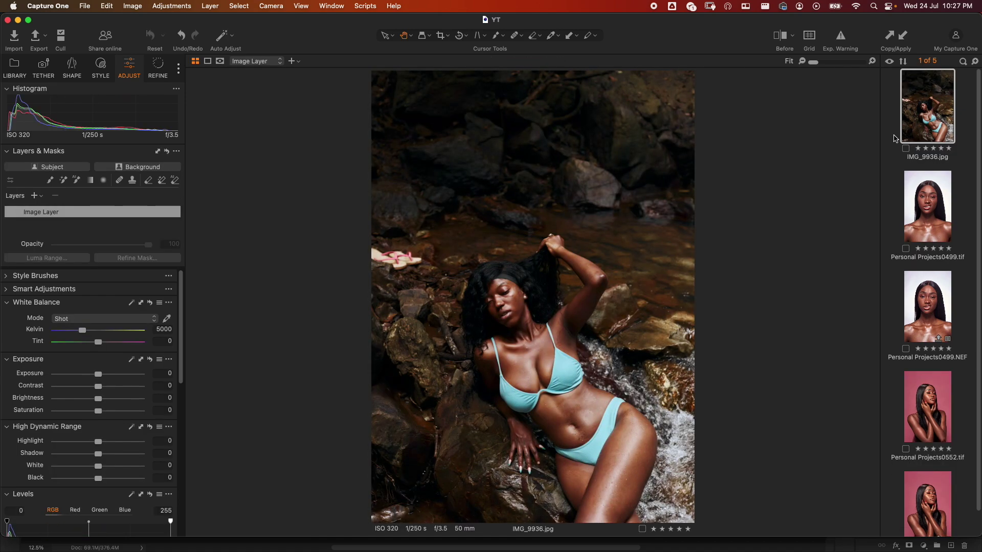
{"action": "right_click", "coordinate": [927, 105]}
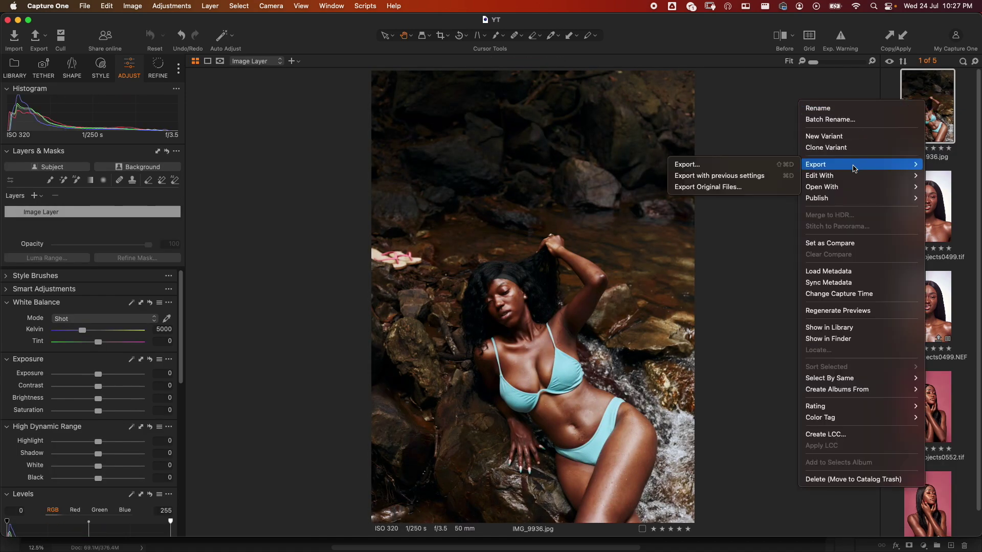
{"action": "mouse_move", "coordinate": [842, 176]}
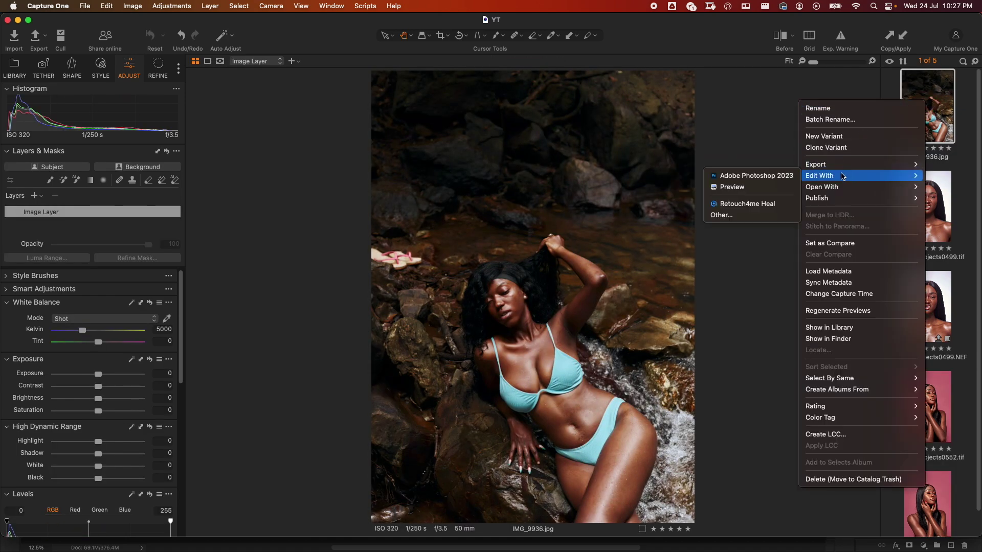
{"action": "left_click", "coordinate": [765, 175]}
{"action": "left_click", "coordinate": [575, 394]}
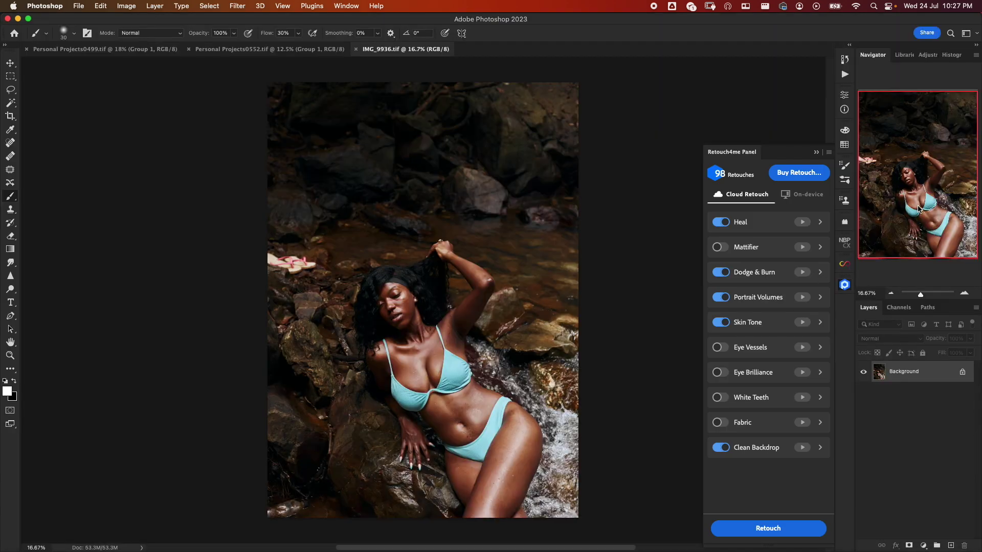
Disable Clean Backdrop and run the cloud retouch on IMG_9936.tif with Heal, Dodge & Burn, Portrait Volumes and Skin Tone.
{"action": "key", "text": "super+equal"}
{"action": "key", "text": "super+equal"}
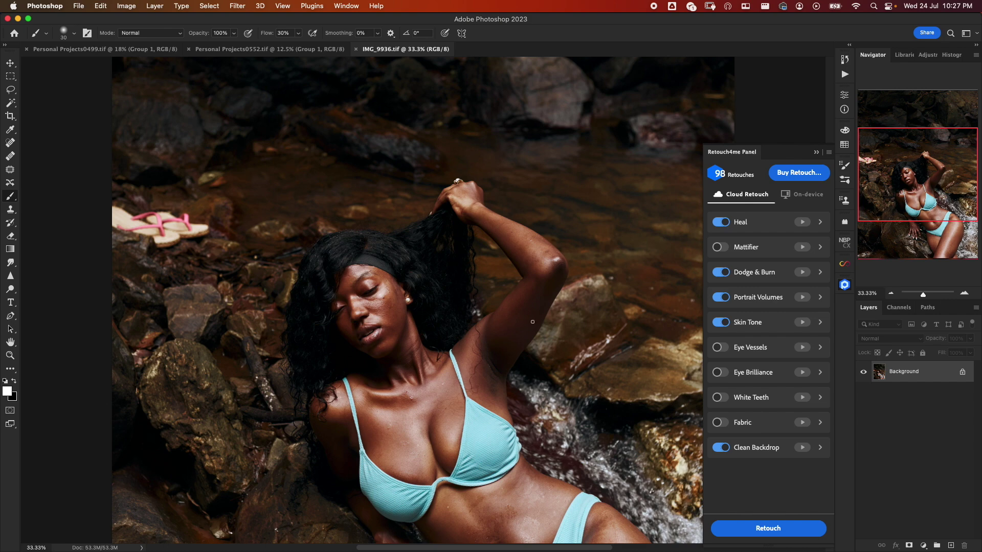
{"action": "scroll", "coordinate": [532, 322], "scroll_direction": "down", "scroll_amount": 5}
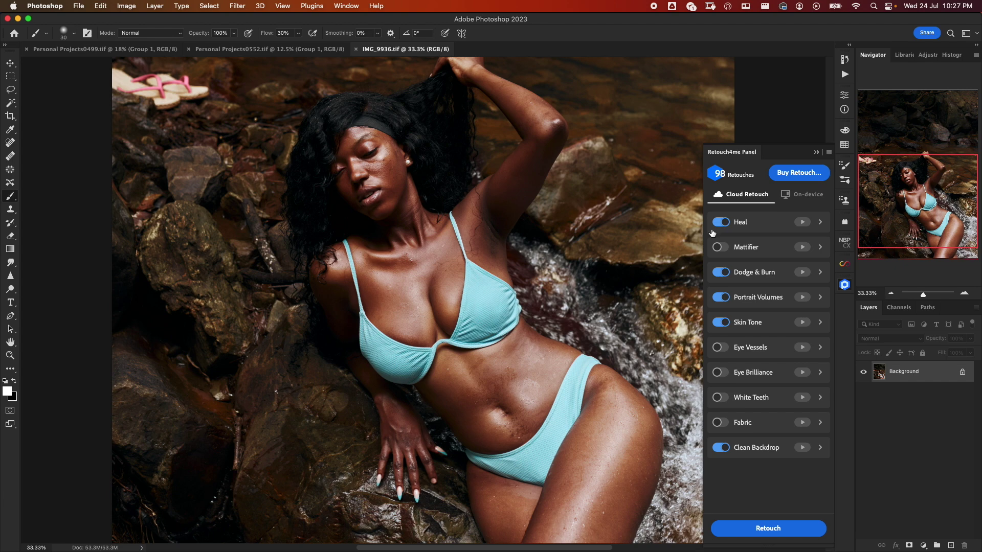
{"action": "left_click", "coordinate": [721, 447]}
{"action": "left_click", "coordinate": [784, 526]}
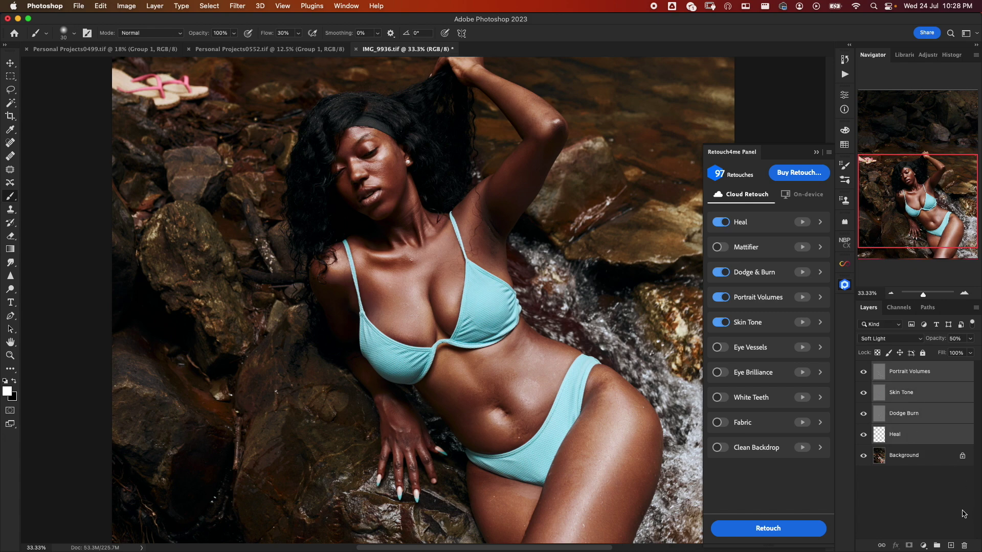
Group the four retouch layers and toggle the group's visibility to compare before and after.
{"action": "left_click", "coordinate": [938, 546]}
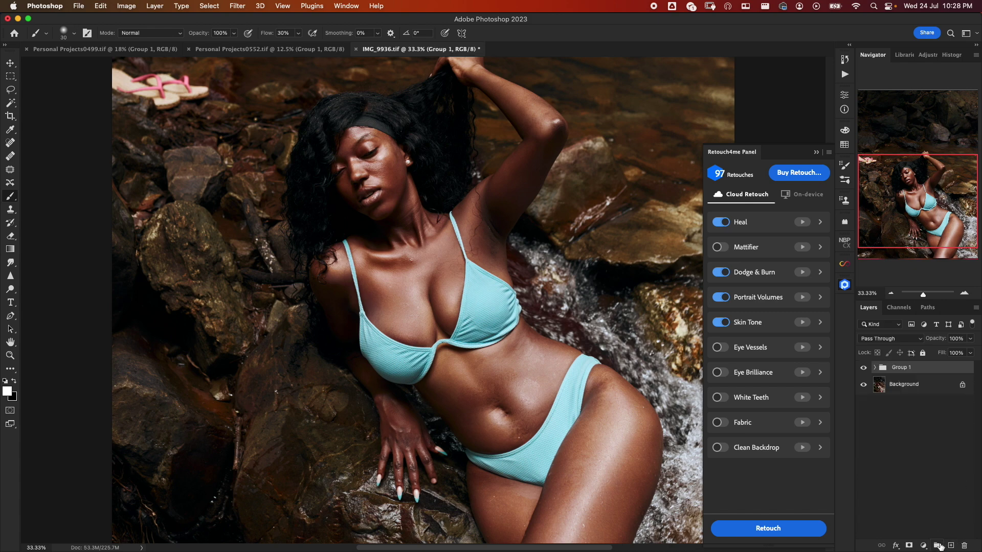
{"action": "left_click", "coordinate": [863, 368]}
{"action": "left_click", "coordinate": [864, 368]}
{"action": "left_click", "coordinate": [864, 368]}
{"action": "left_click", "coordinate": [864, 368]}
Save IMG_9936.tif with its layers and switch back to Capture One.
{"action": "key", "text": "super+s"}
{"action": "left_click", "coordinate": [663, 138]}
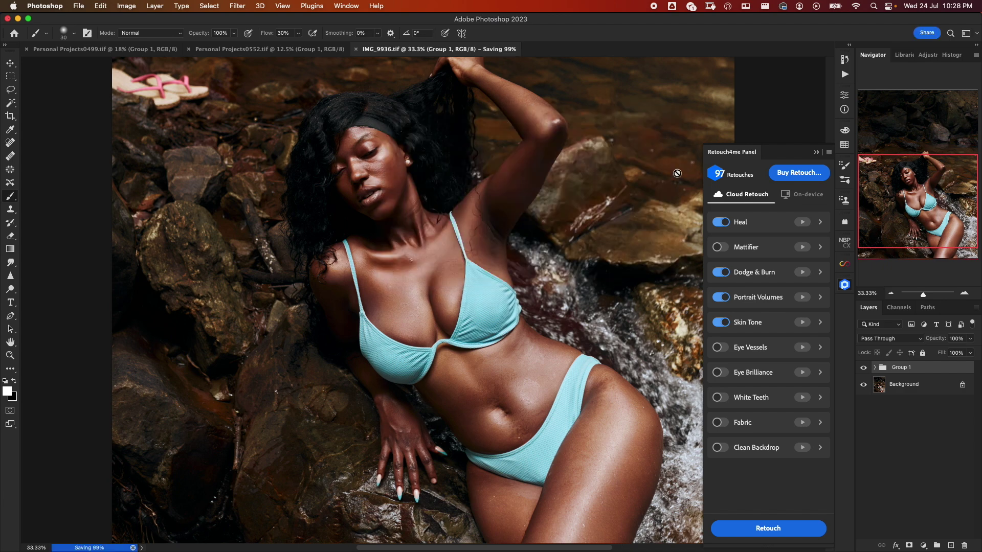
{"action": "key", "text": "ctrl+Up"}
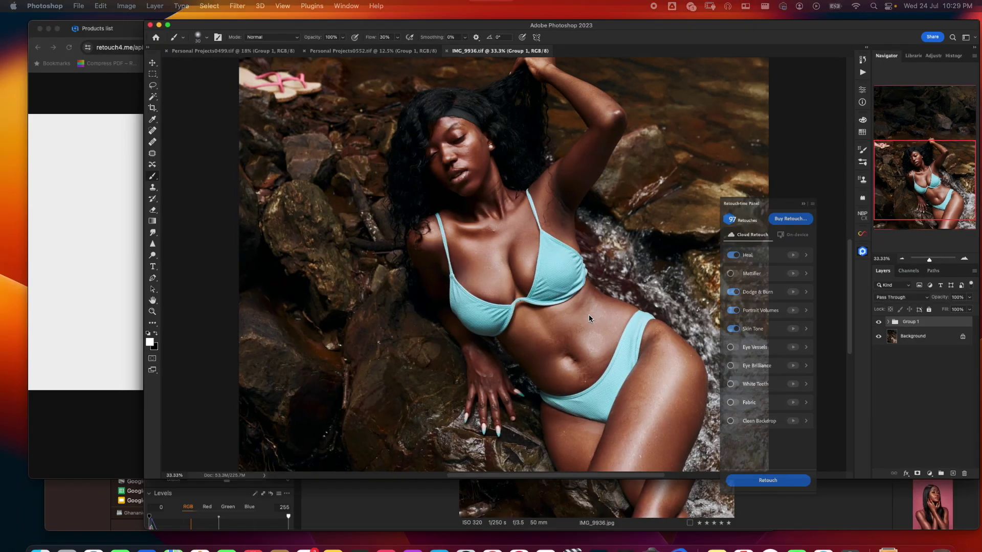
{"action": "left_click", "coordinate": [755, 352]}
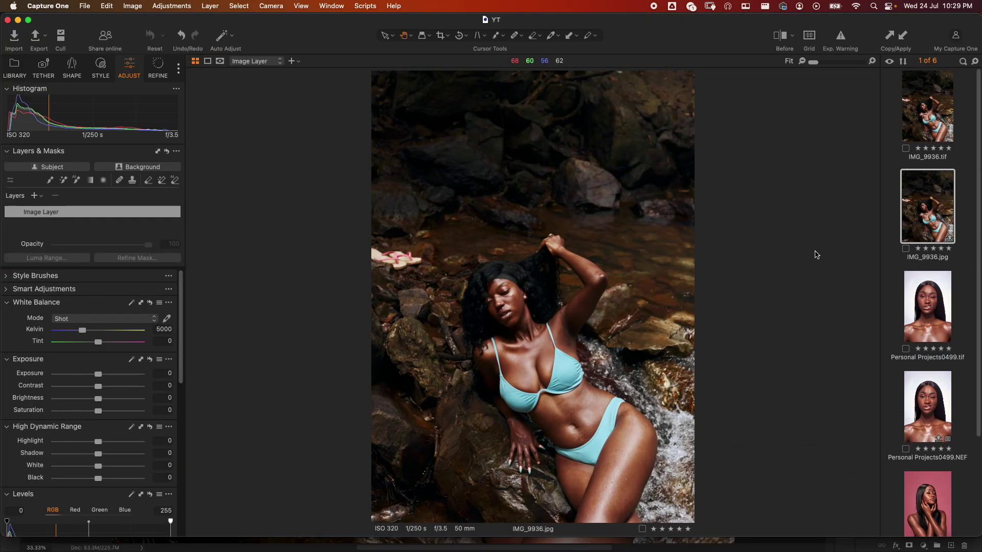
Show IMG_9936.tif beside IMG_9936.jpg and frame the model in the retouched .tif at 25% zoom.
{"action": "left_click", "coordinate": [903, 152]}
{"action": "left_click", "coordinate": [904, 232], "text": "super"}
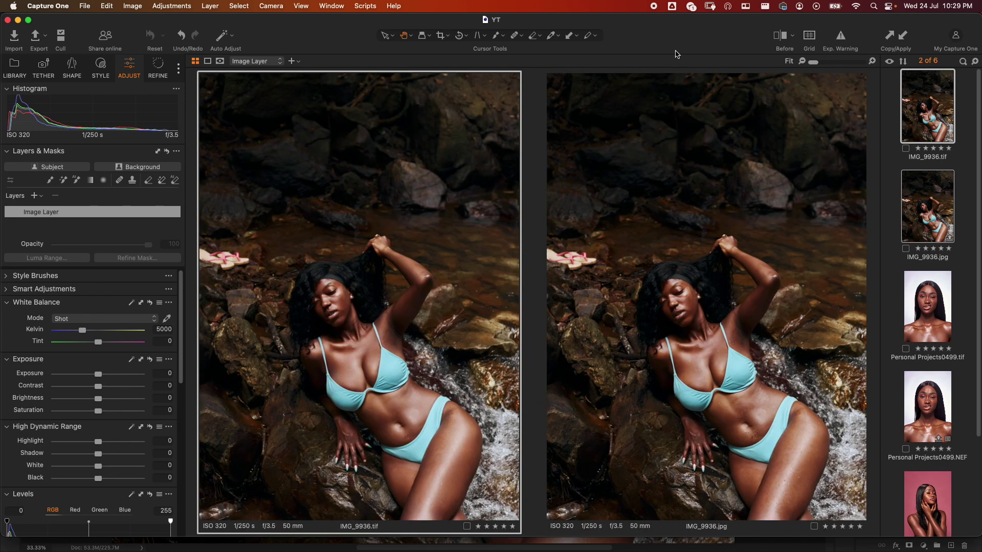
{"action": "left_click", "coordinate": [872, 62]}
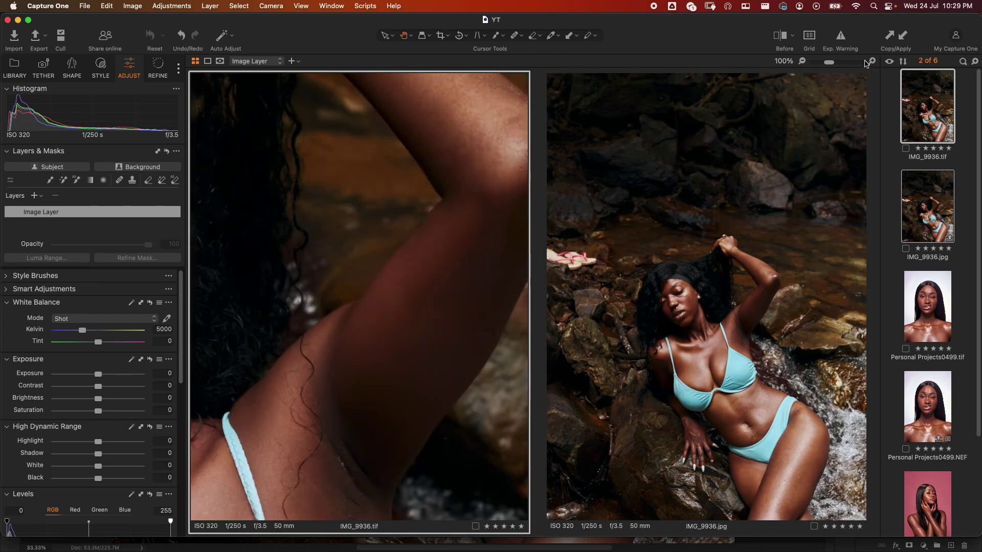
{"action": "left_click", "coordinate": [803, 61]}
{"action": "left_click", "coordinate": [813, 64]}
{"action": "left_click_drag", "start_coordinate": [813, 64], "coordinate": [817, 62]}
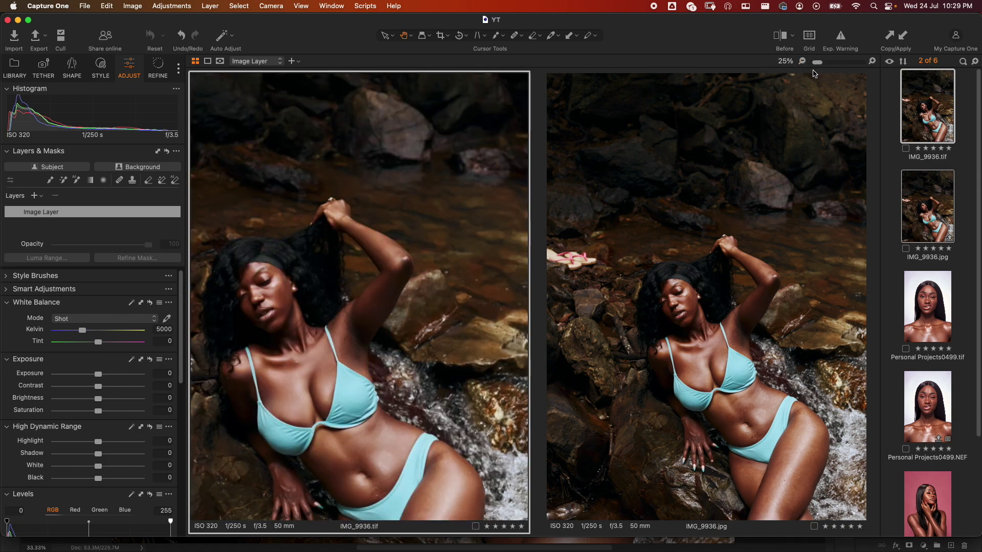
{"action": "left_click_drag", "start_coordinate": [453, 334], "coordinate": [471, 226]}
Set IMG_9936.jpg to 25% zoom and align its framing with the retouched version for comparison.
{"action": "left_click", "coordinate": [770, 114]}
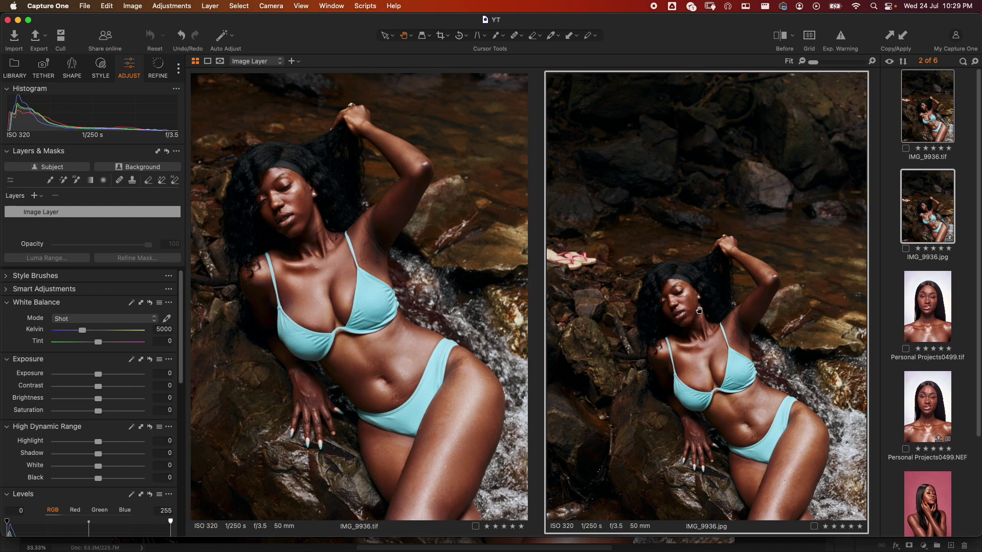
{"action": "left_click_drag", "start_coordinate": [813, 63], "coordinate": [817, 64]}
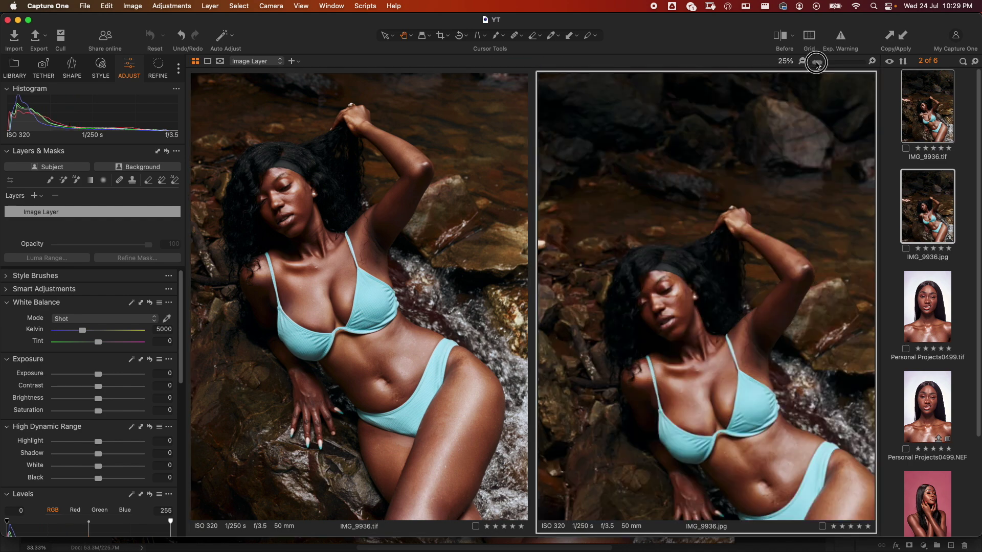
{"action": "left_click_drag", "start_coordinate": [728, 285], "coordinate": [697, 149]}
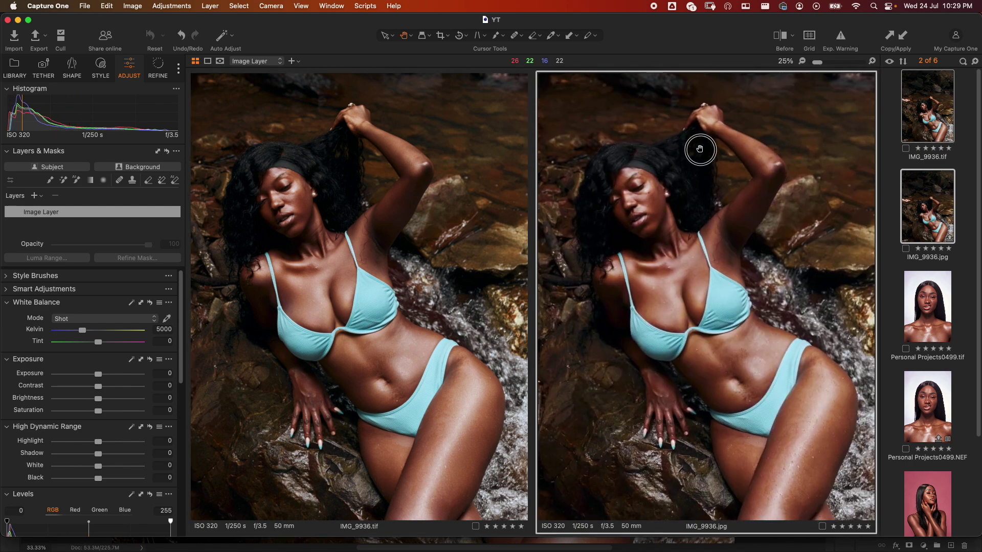